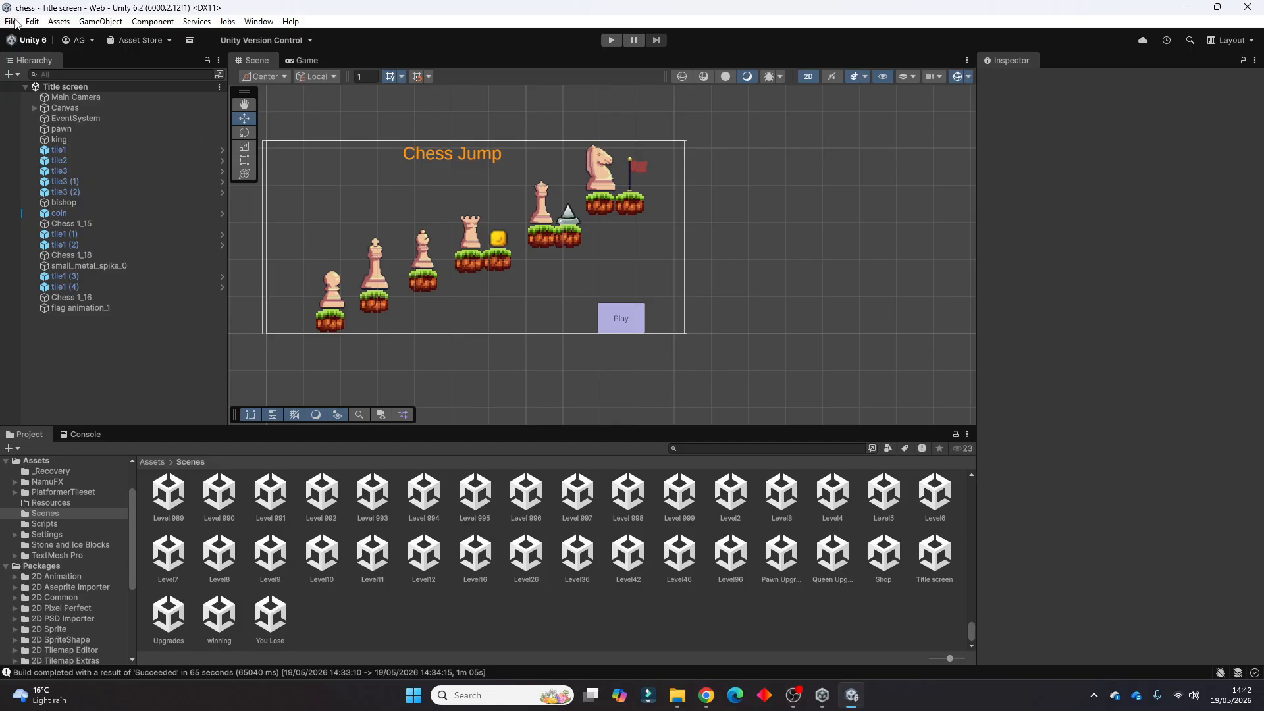
Open the build profiles and select the Web platform after comparing it with Windows.
{"action": "left_click", "coordinate": [12, 22]}
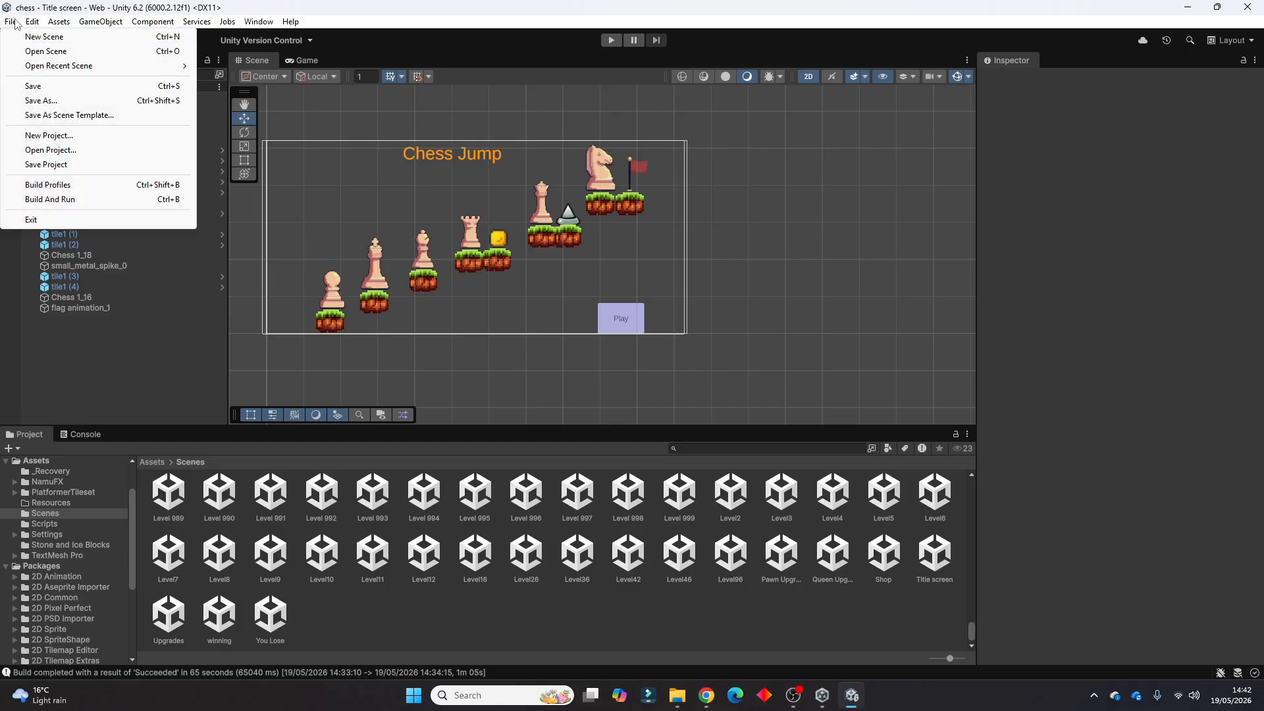
{"action": "left_click", "coordinate": [69, 182]}
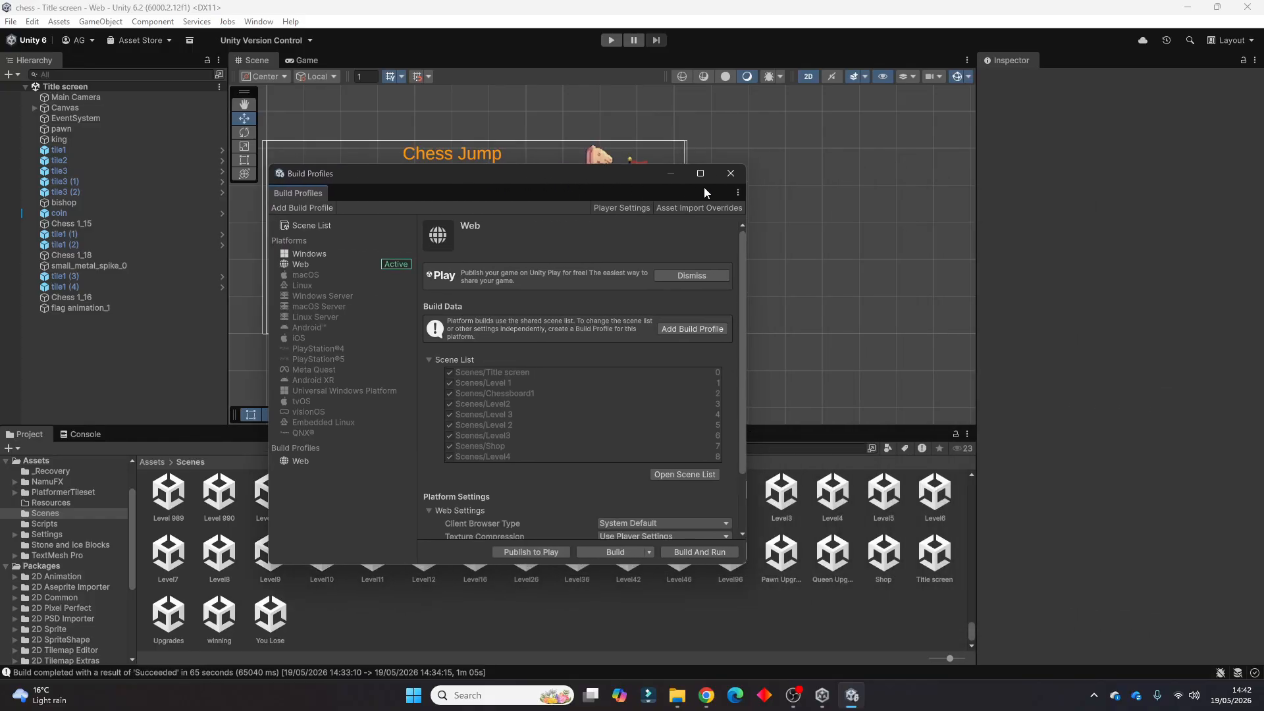
{"action": "left_click", "coordinate": [315, 263]}
{"action": "left_click", "coordinate": [340, 254]}
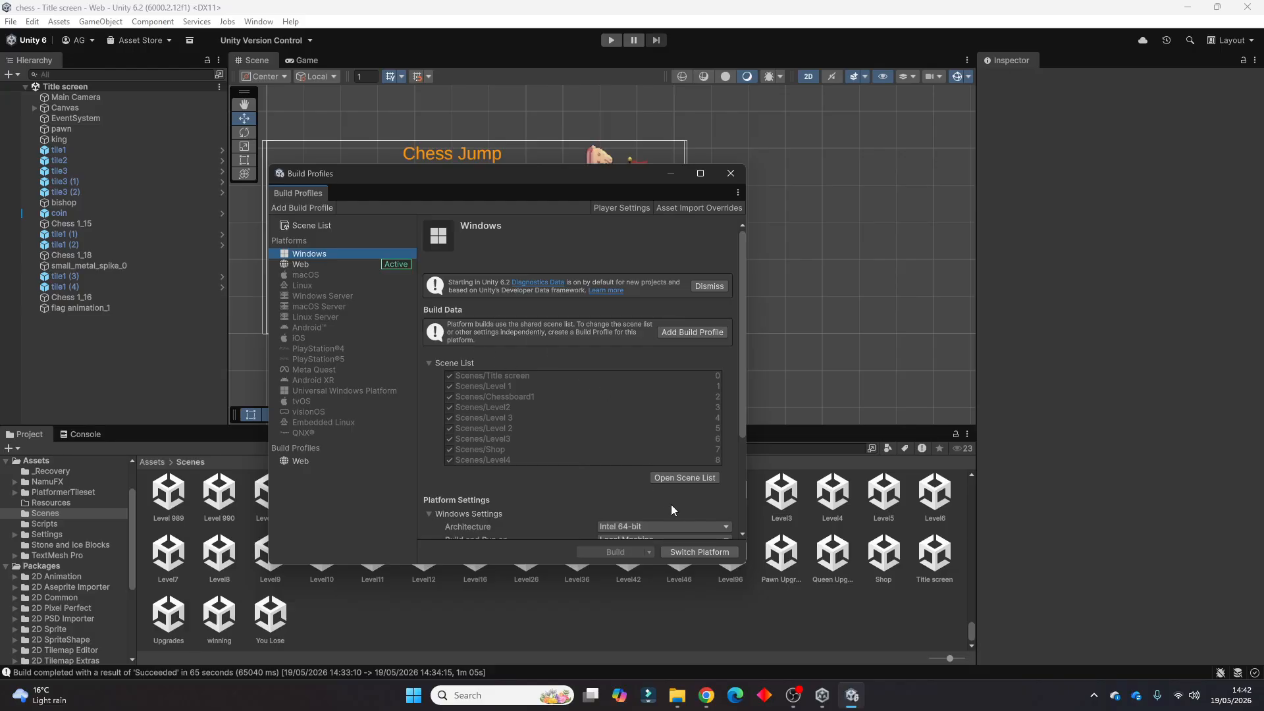
{"action": "left_click", "coordinate": [337, 264]}
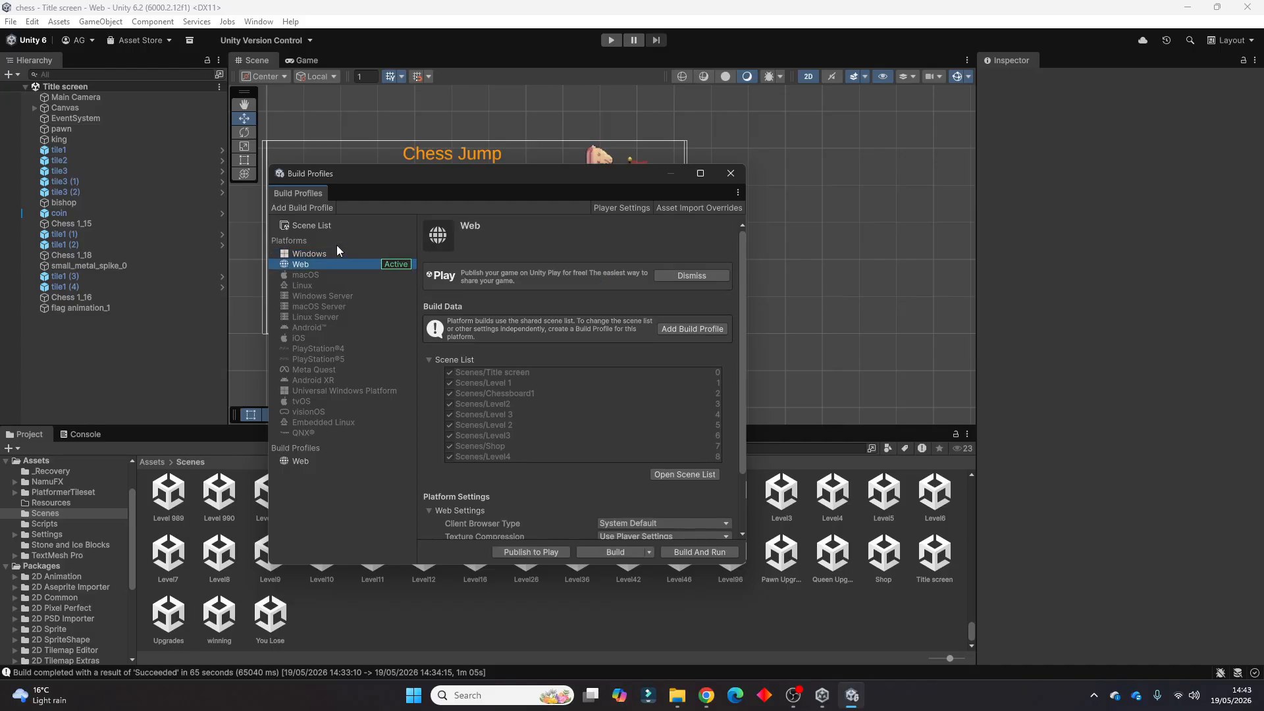
{"action": "left_click", "coordinate": [339, 253]}
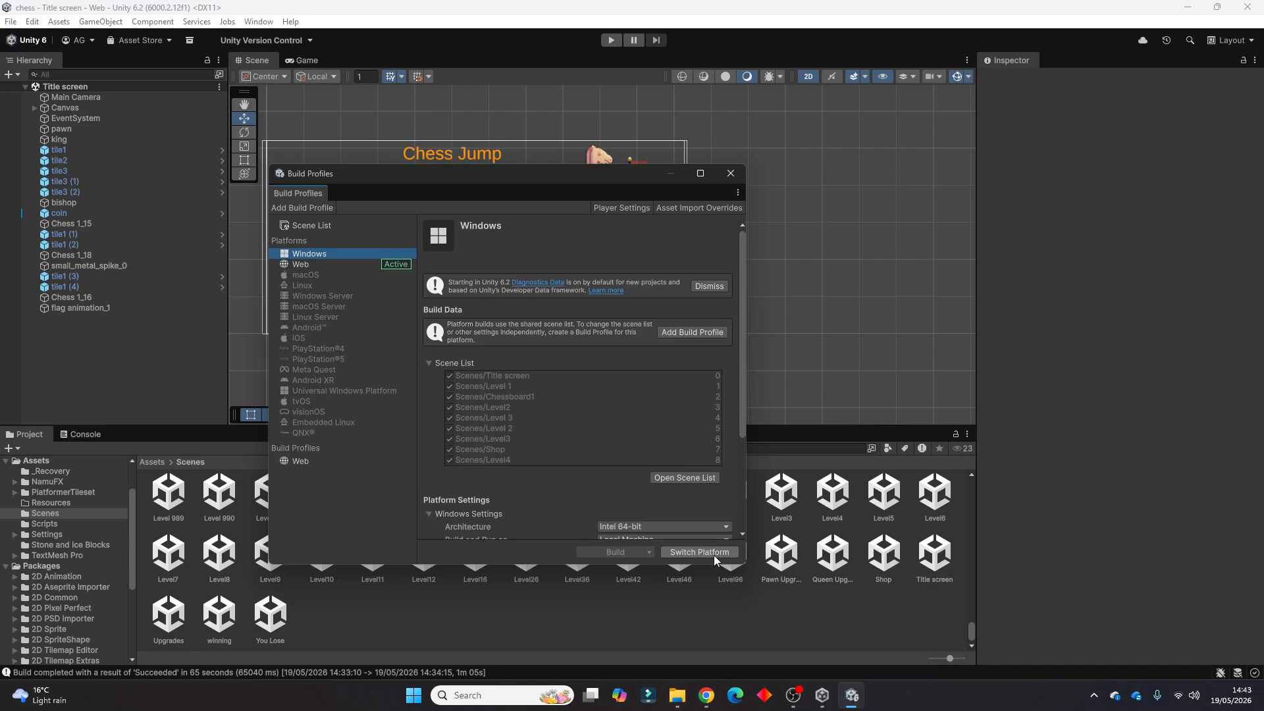
{"action": "left_click", "coordinate": [324, 266]}
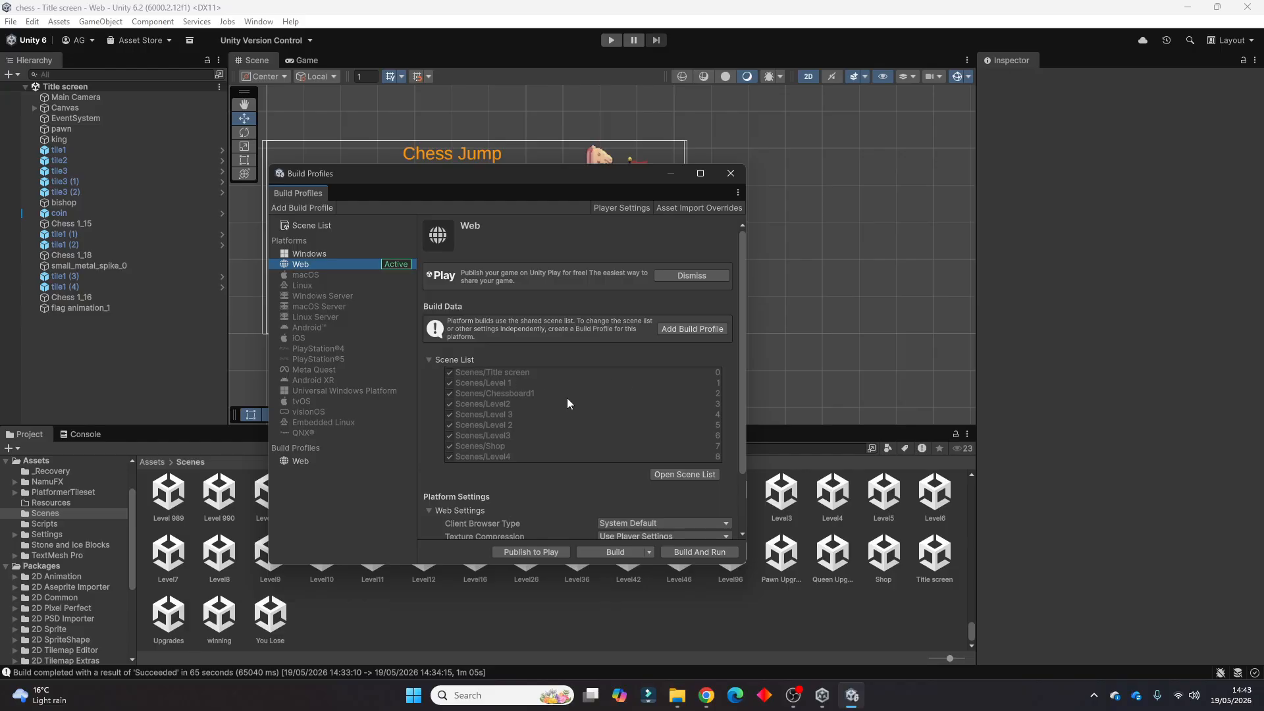
Build the Web version of the game into a new folder named "unity project upload example".
{"action": "left_click", "coordinate": [621, 552]}
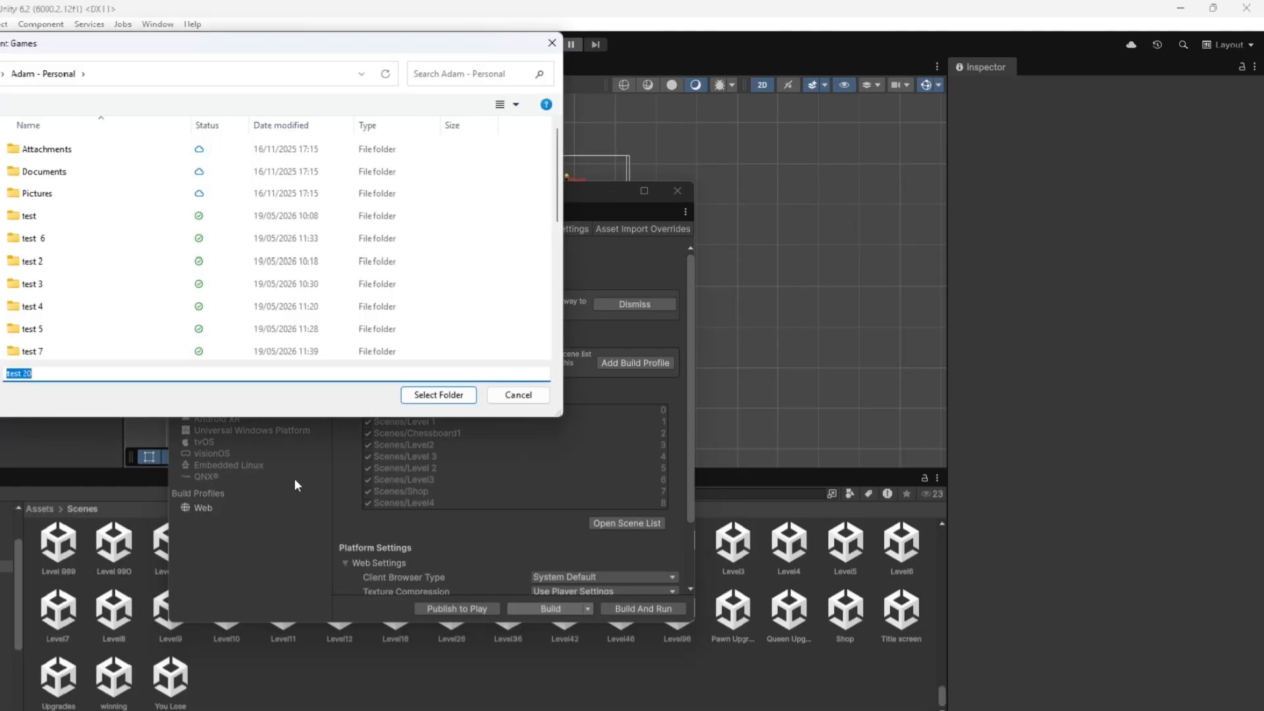
{"action": "scroll", "coordinate": [185, 328], "scroll_direction": "down", "scroll_amount": 5}
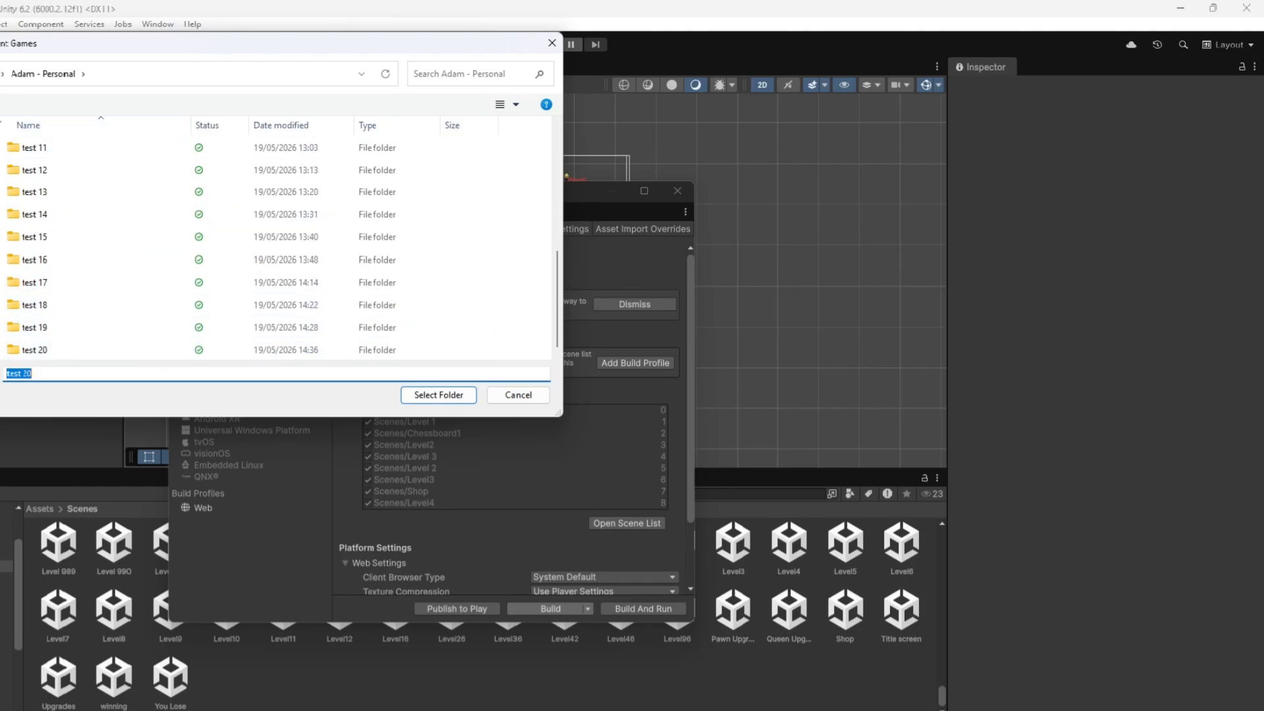
{"action": "left_click", "coordinate": [3, 104]}
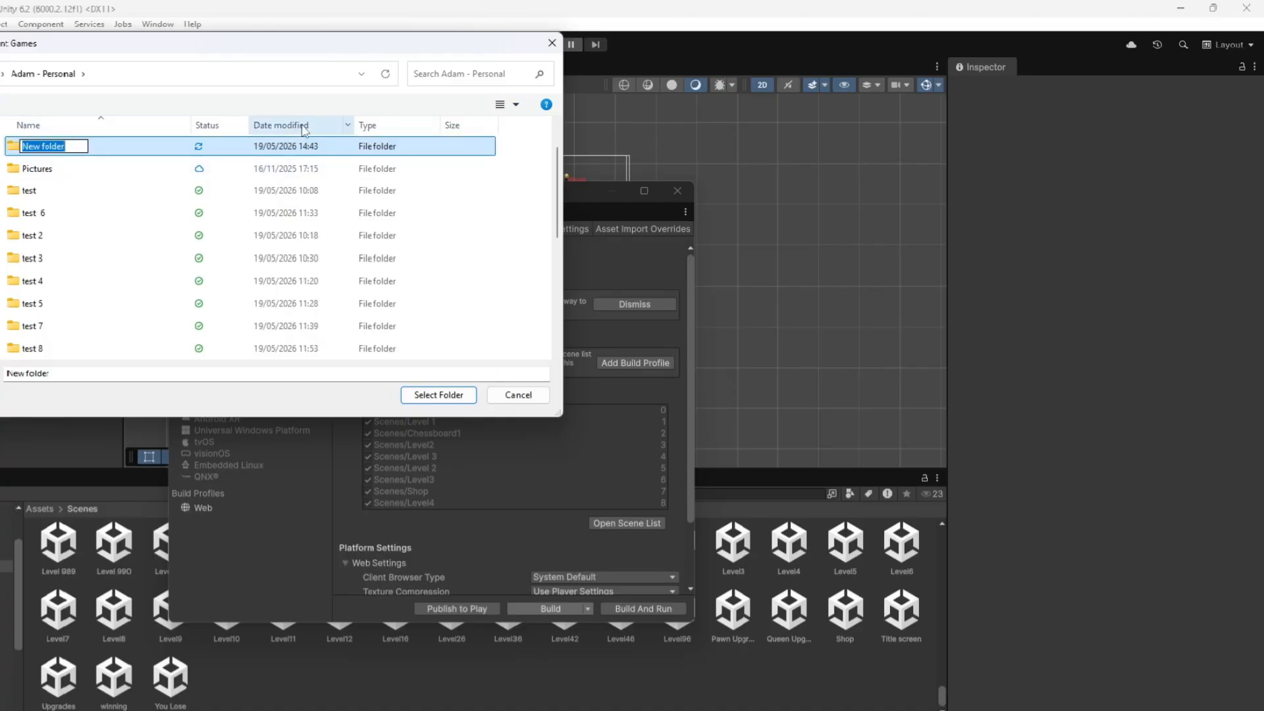
{"action": "type", "text": "unity project upload ex"}
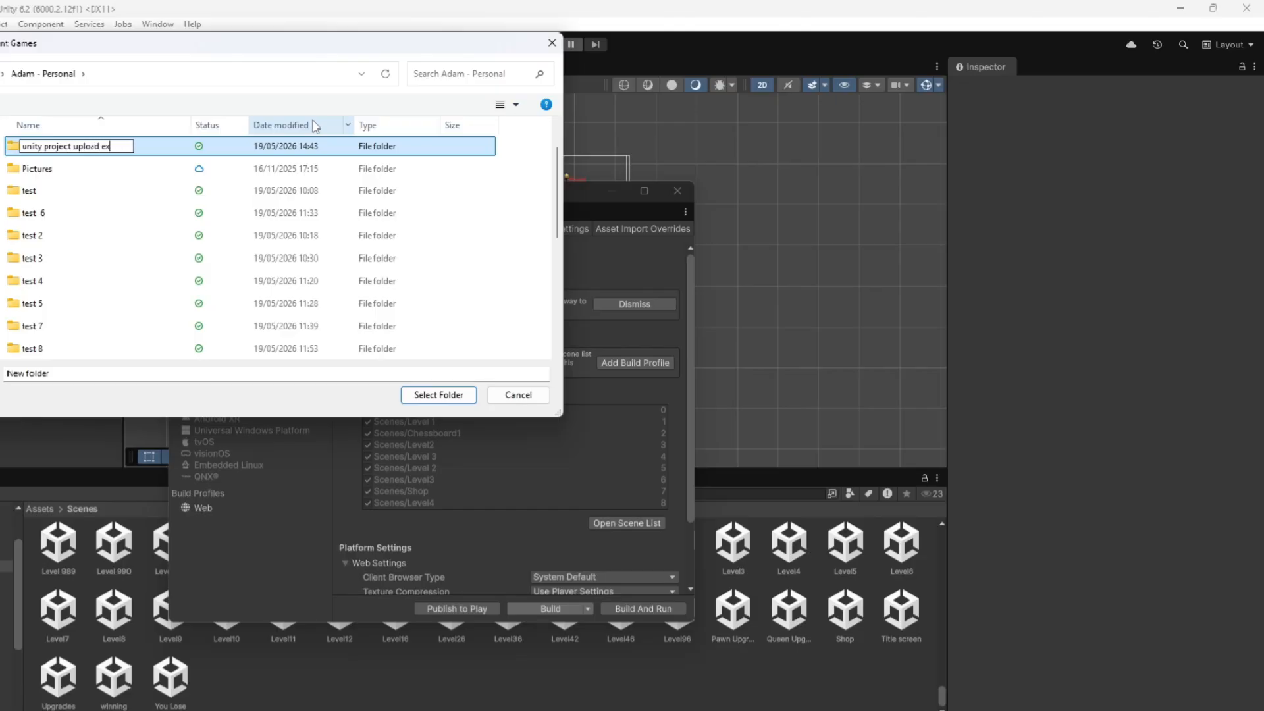
{"action": "type", "text": "ample"}
{"action": "key", "text": "Return"}
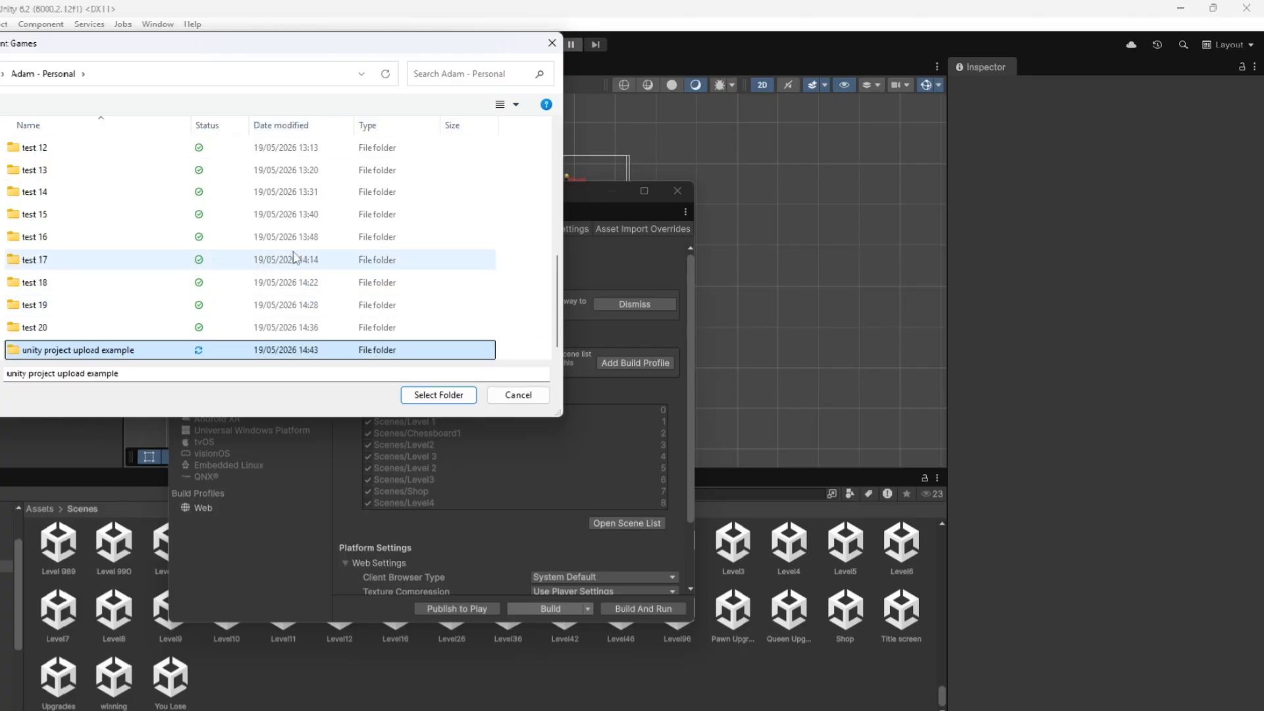
{"action": "double_click", "coordinate": [86, 351]}
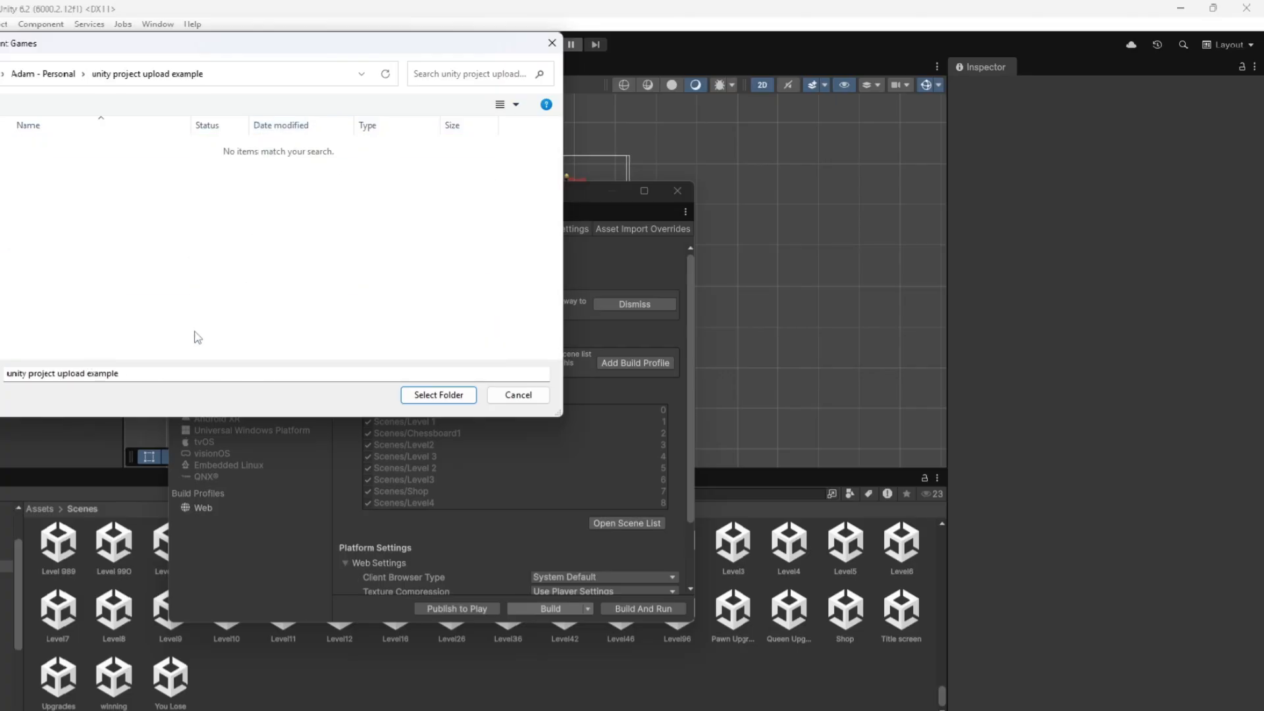
{"action": "left_click", "coordinate": [437, 395]}
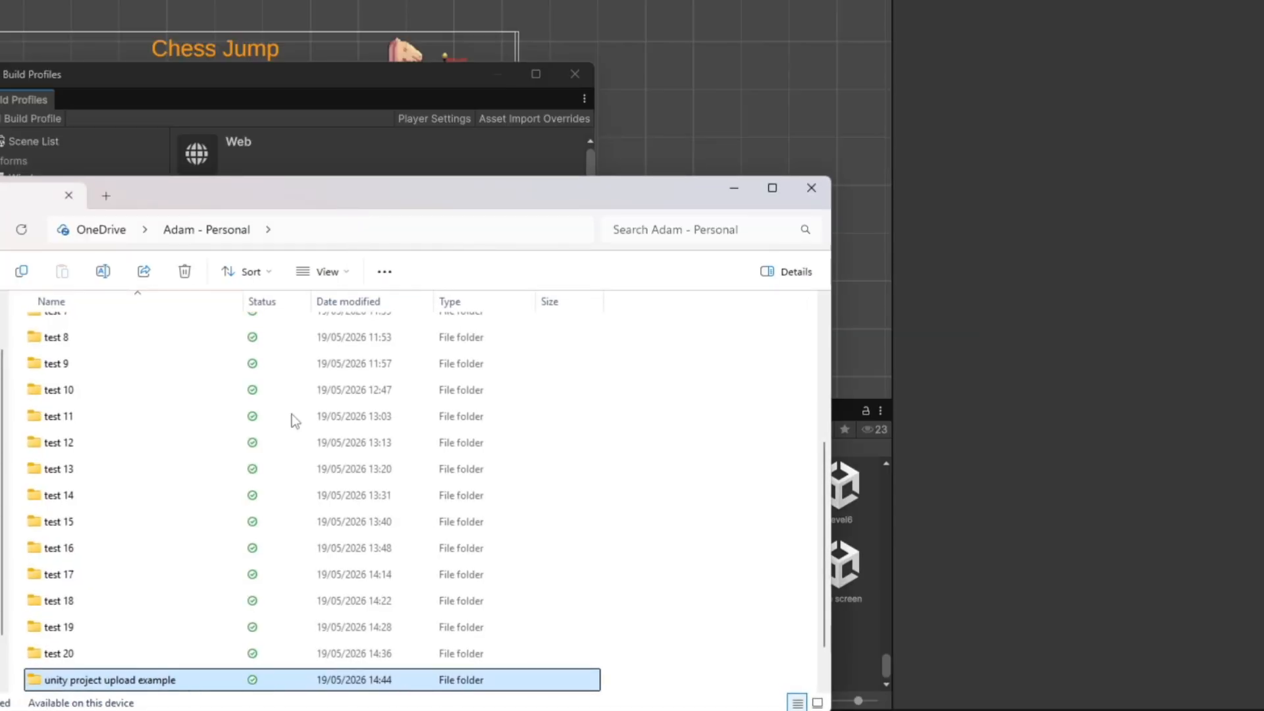
Compress Build, TemplateData and index.html from the "unity project upload example" folder into a ZIP file, keeping its default name, and minimize the folder window.
{"action": "double_click", "coordinate": [106, 681]}
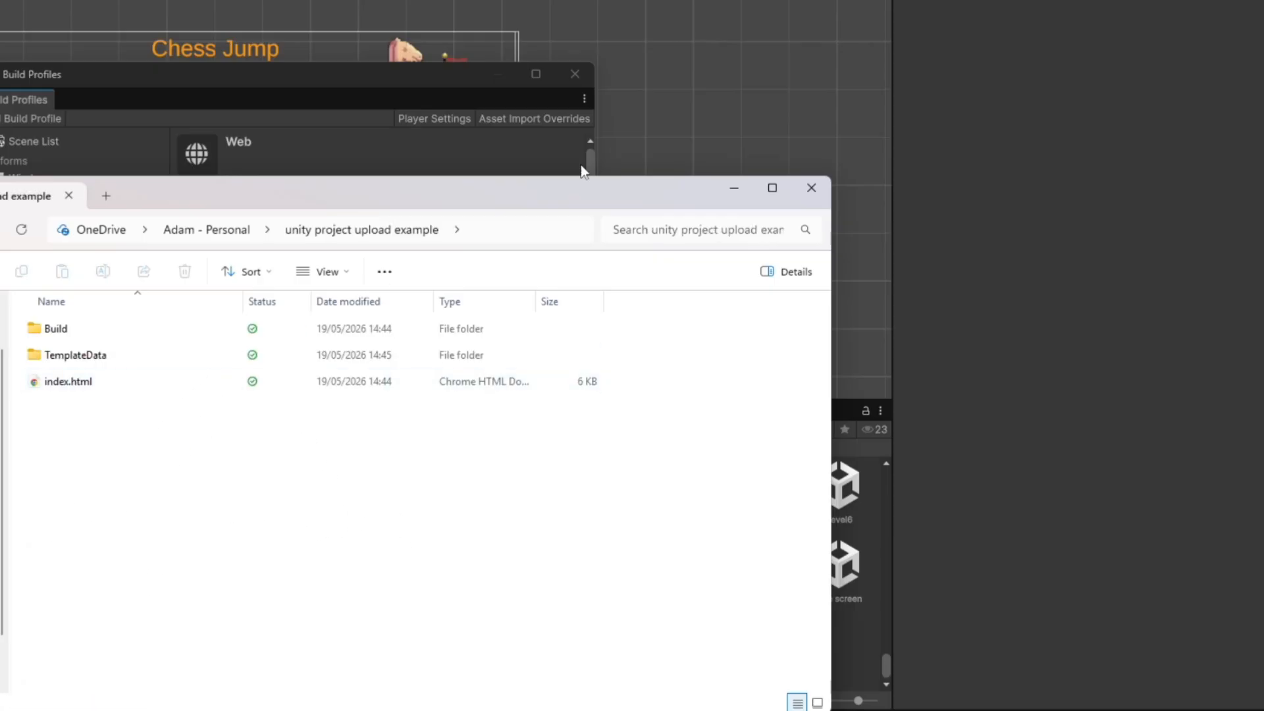
{"action": "left_click_drag", "start_coordinate": [123, 419], "coordinate": [118, 322]}
{"action": "right_click", "coordinate": [119, 322]}
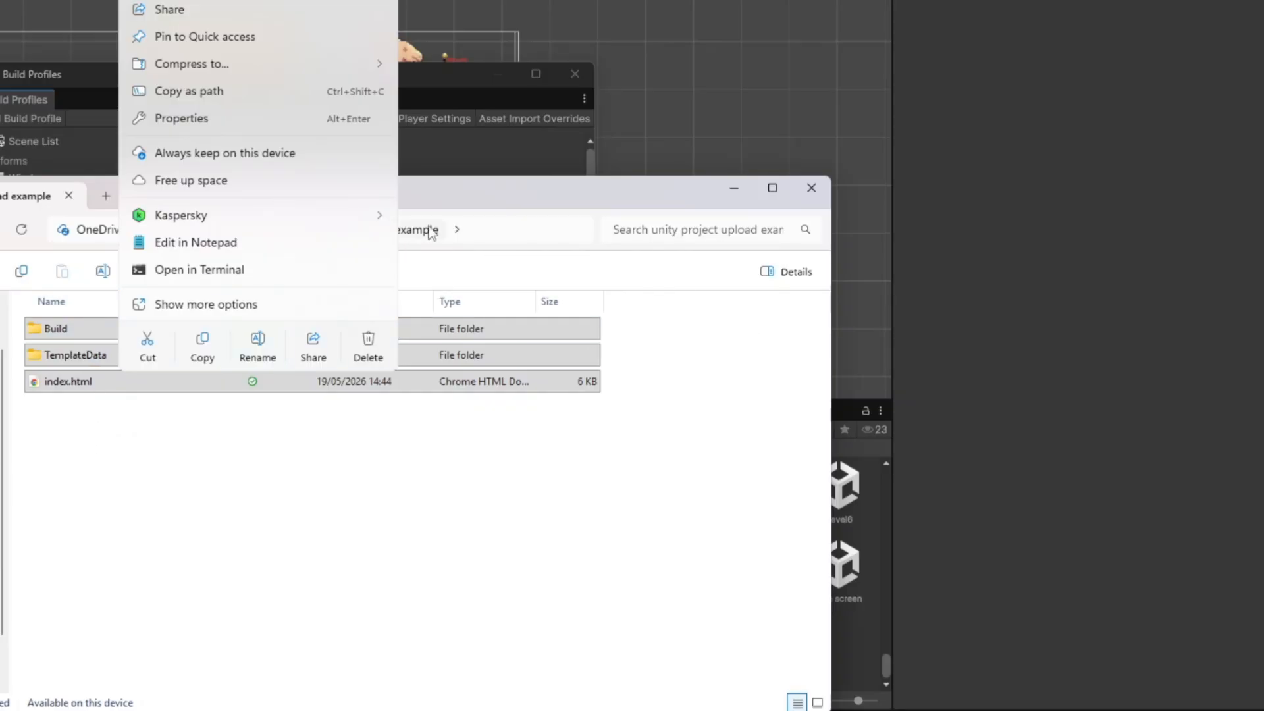
{"action": "mouse_move", "coordinate": [199, 65]}
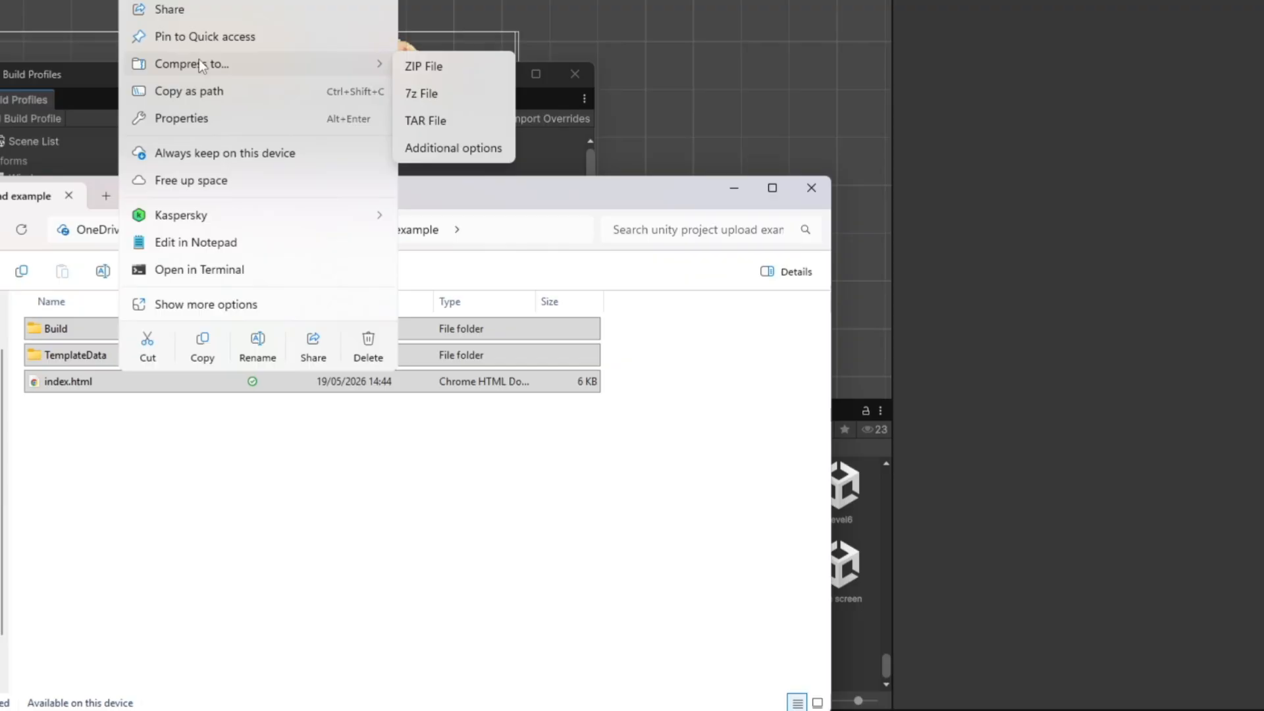
{"action": "left_click", "coordinate": [434, 67]}
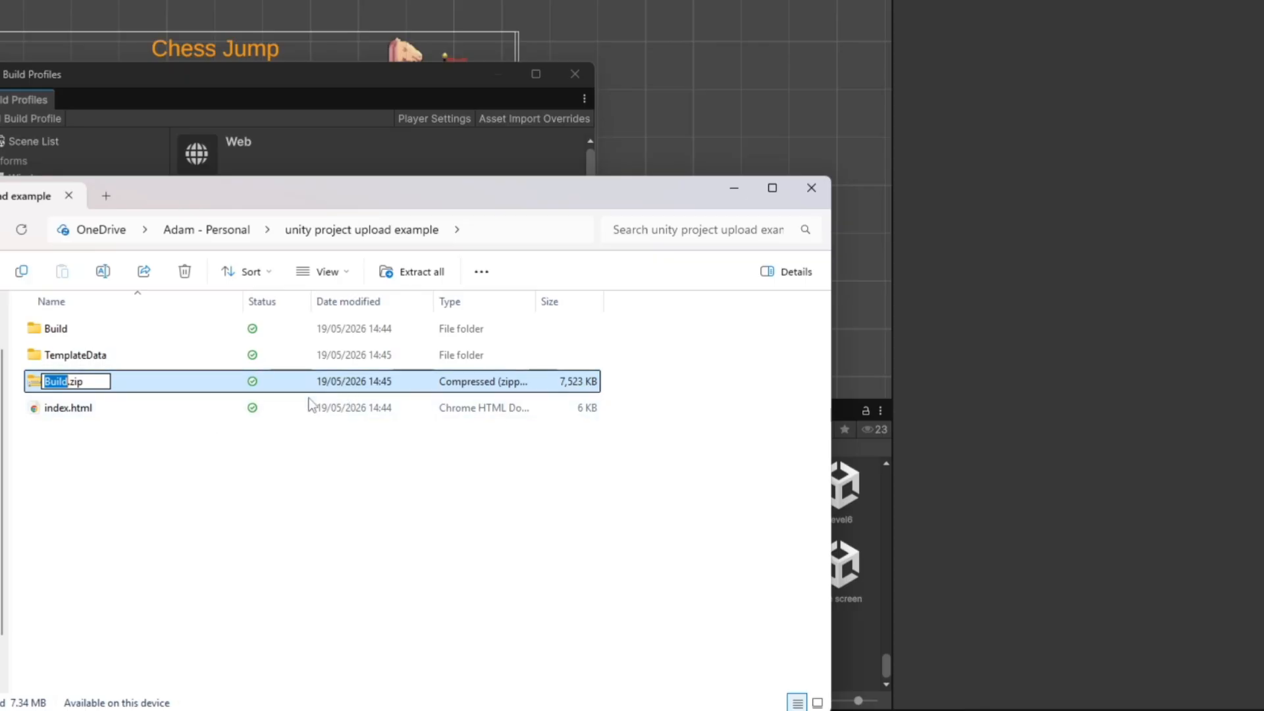
{"action": "left_click", "coordinate": [153, 510]}
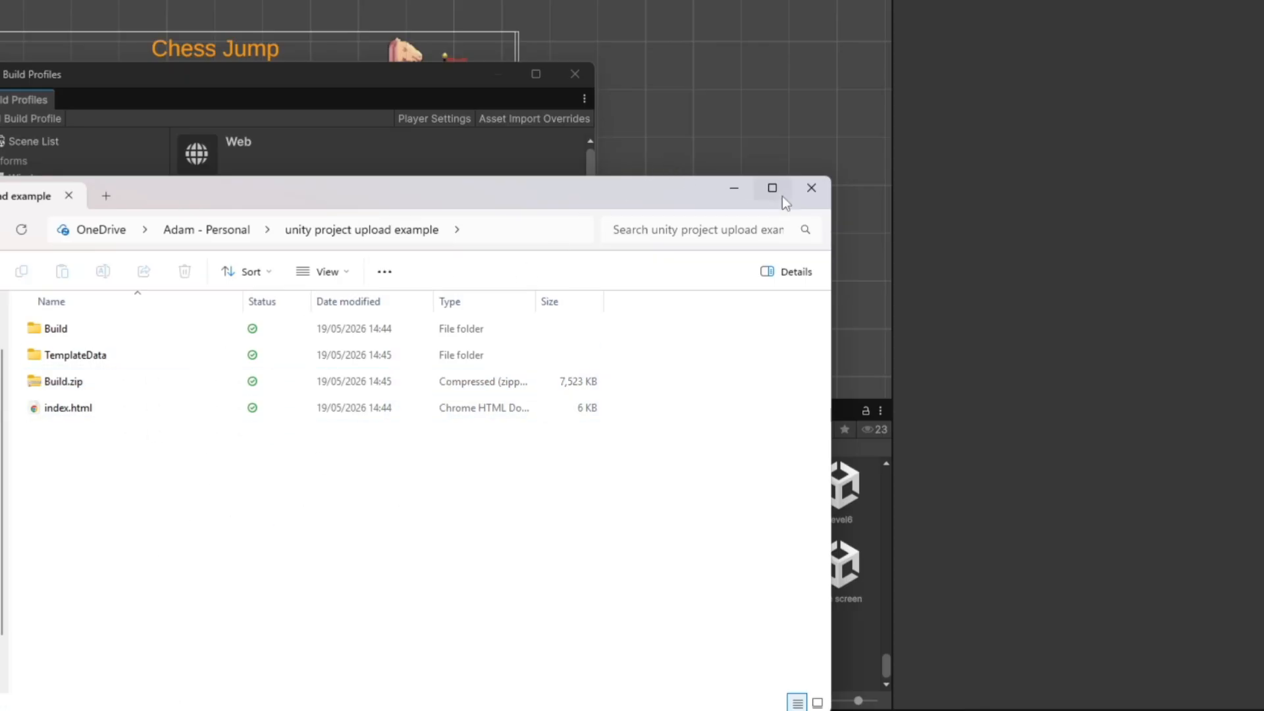
{"action": "left_click", "coordinate": [734, 191]}
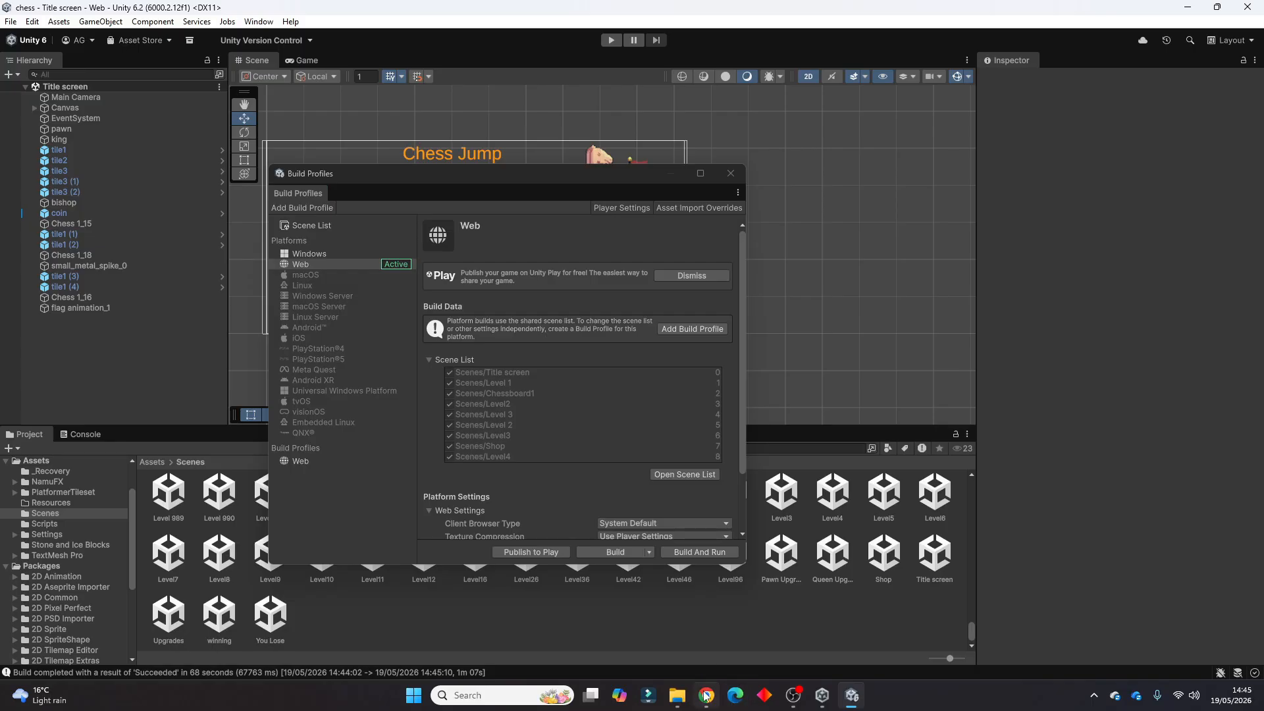
Switch to the itch.io project edit page in Chrome and examine the available kinds of project, keeping HTML.
{"action": "left_click", "coordinate": [699, 691]}
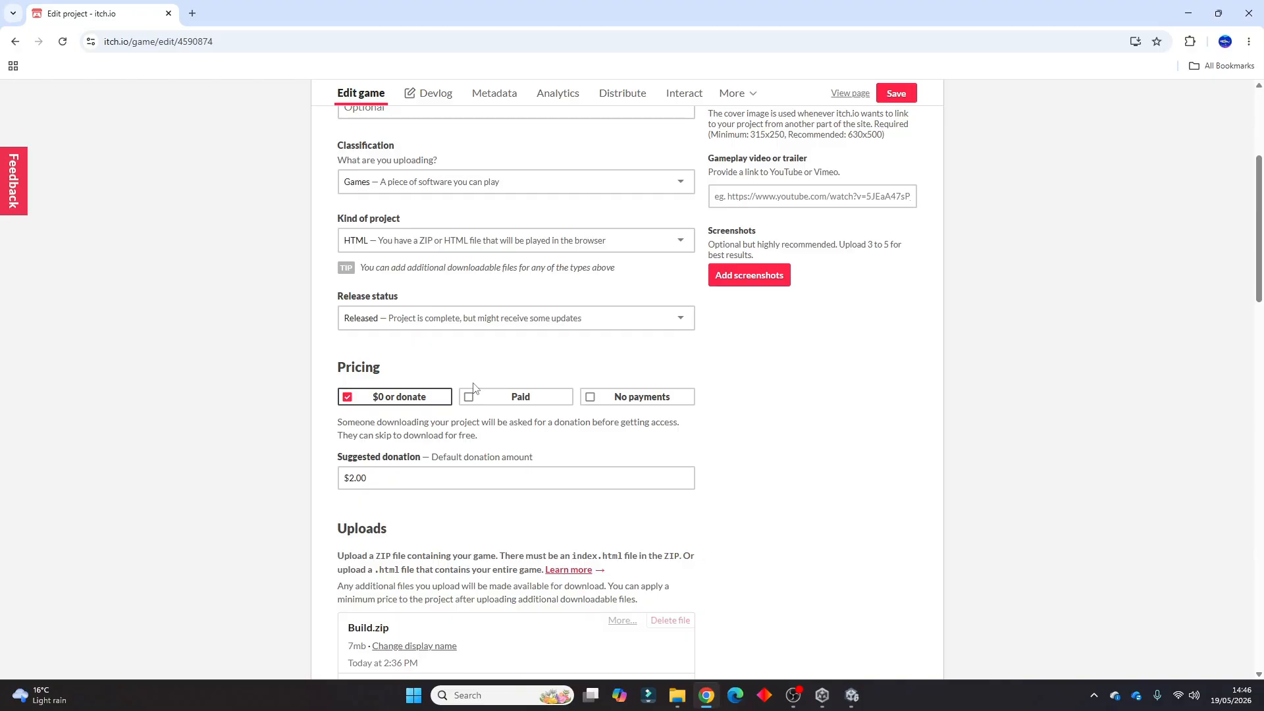
{"action": "left_click", "coordinate": [680, 246]}
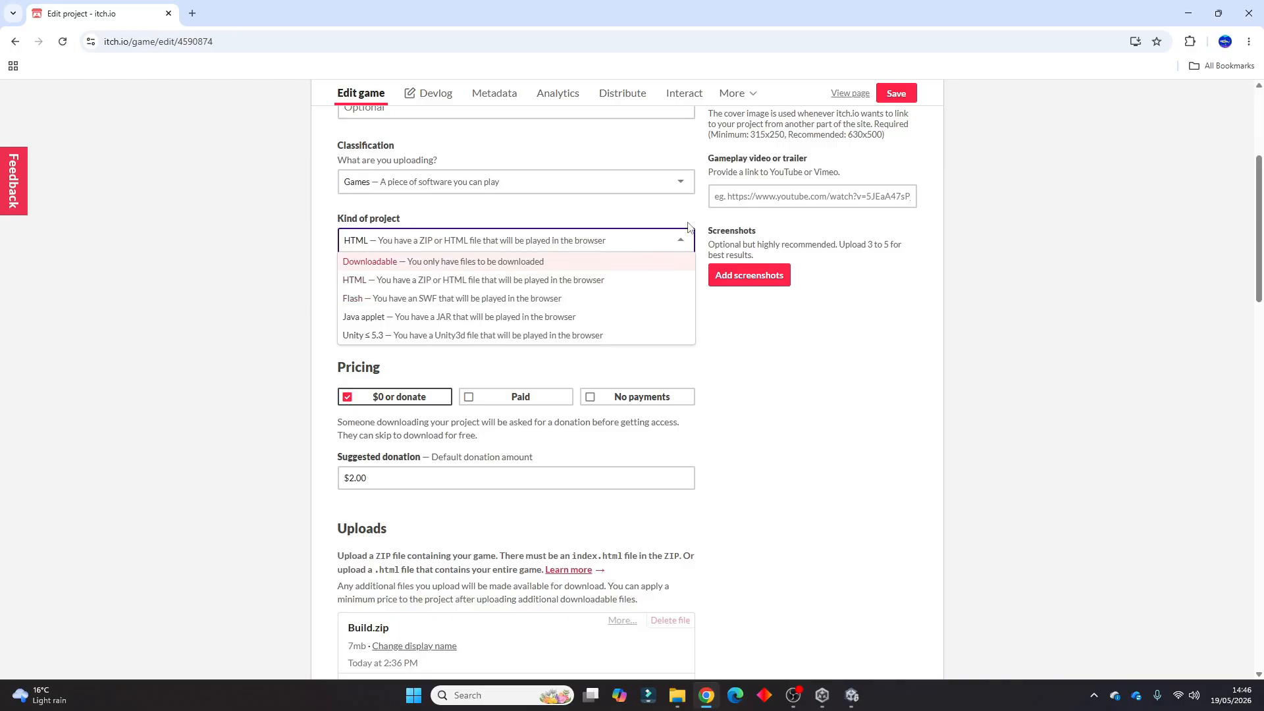
{"action": "left_click", "coordinate": [768, 356]}
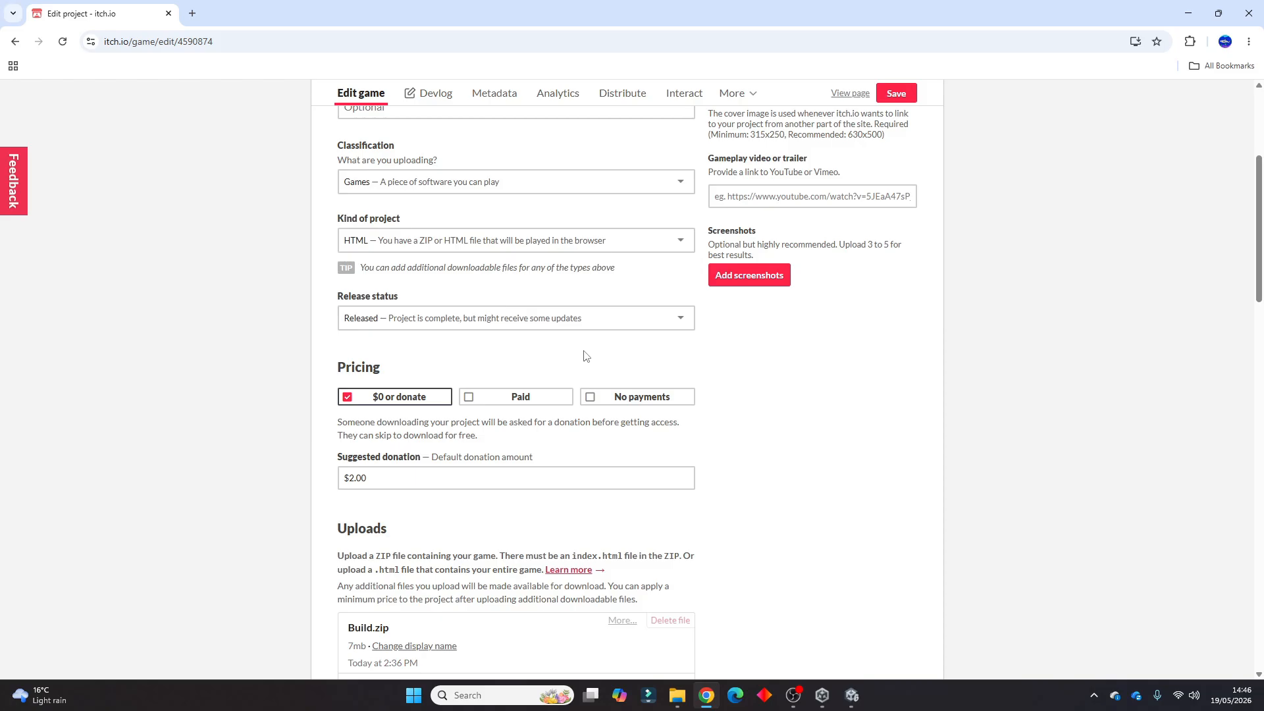
Delete the existing Build.zip upload from the project and confirm its deletion.
{"action": "scroll", "coordinate": [585, 356], "scroll_direction": "down", "scroll_amount": 3}
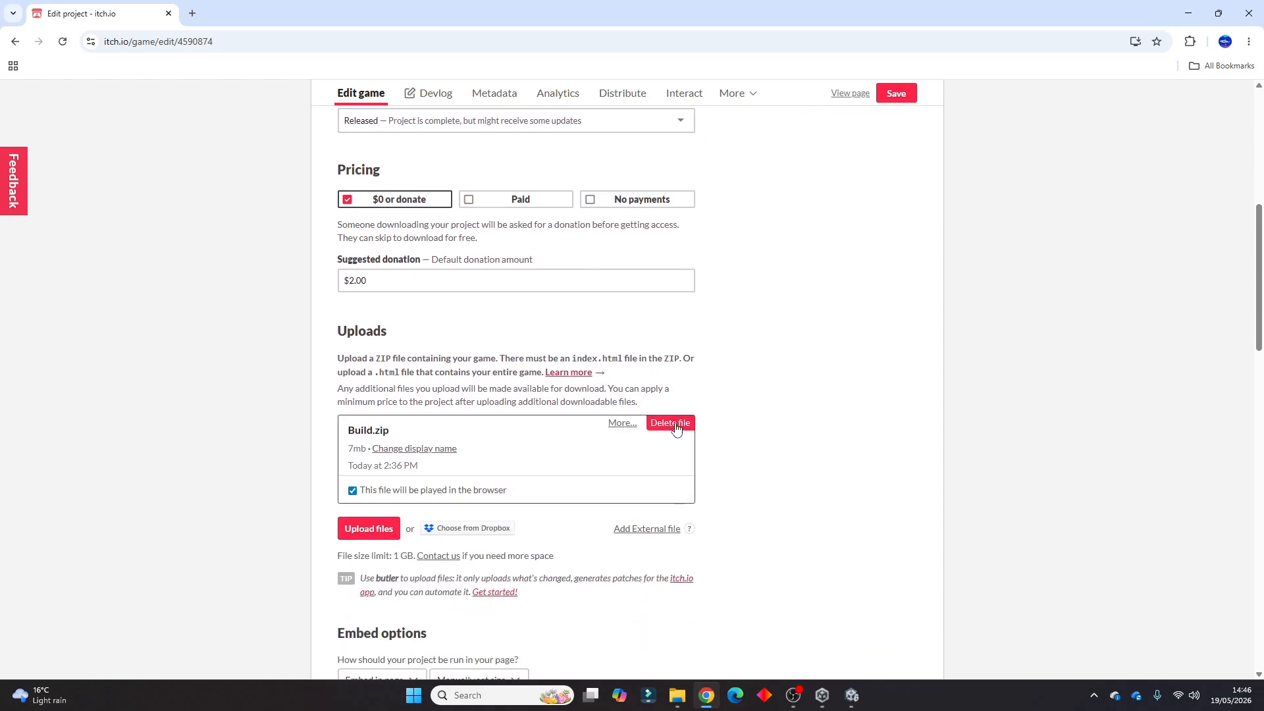
{"action": "left_click", "coordinate": [674, 424]}
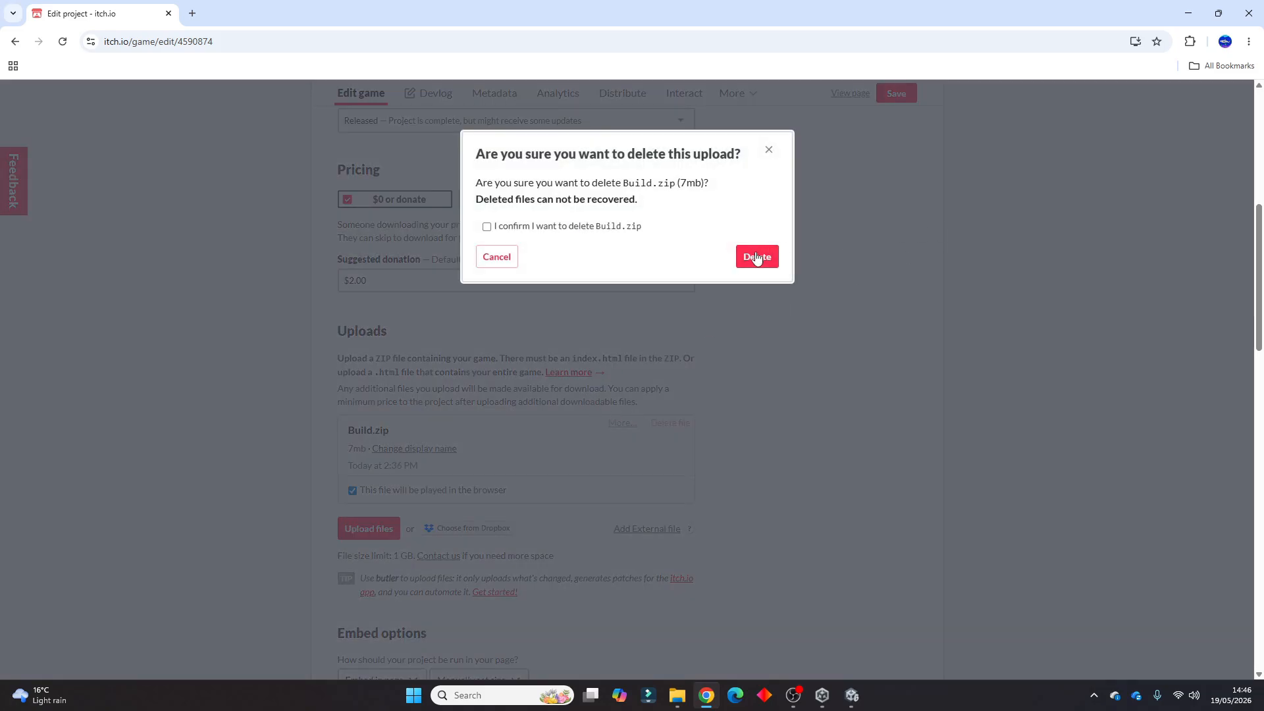
{"action": "left_click", "coordinate": [499, 227]}
{"action": "left_click", "coordinate": [751, 257]}
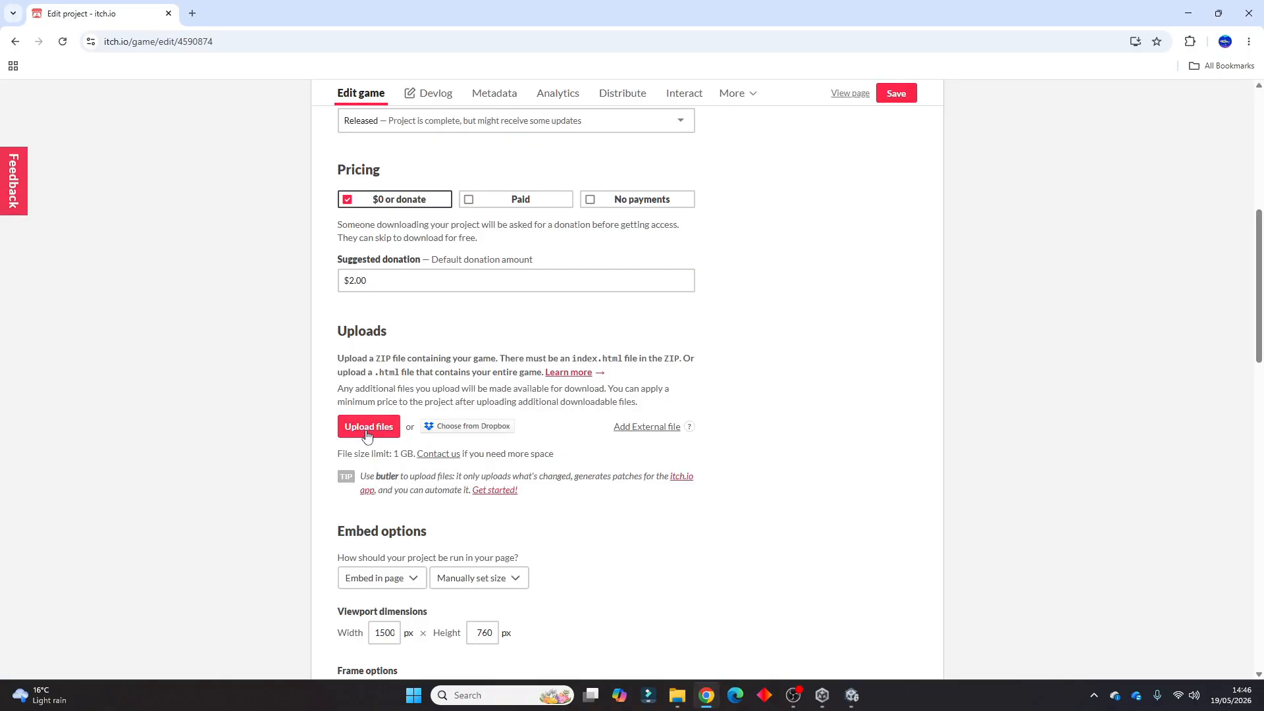
Upload Build.zip from the "unity project upload example" folder to the project's uploads and save the project.
{"action": "left_click", "coordinate": [367, 427]}
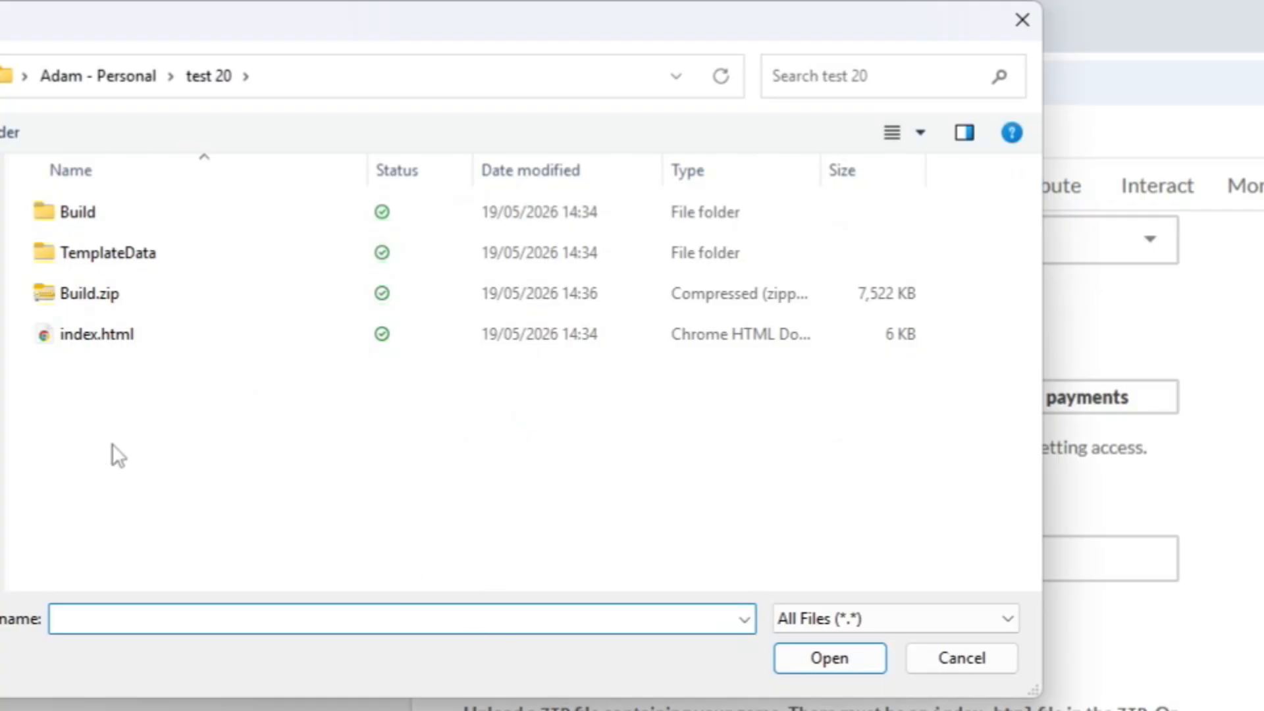
{"action": "left_click", "coordinate": [99, 76]}
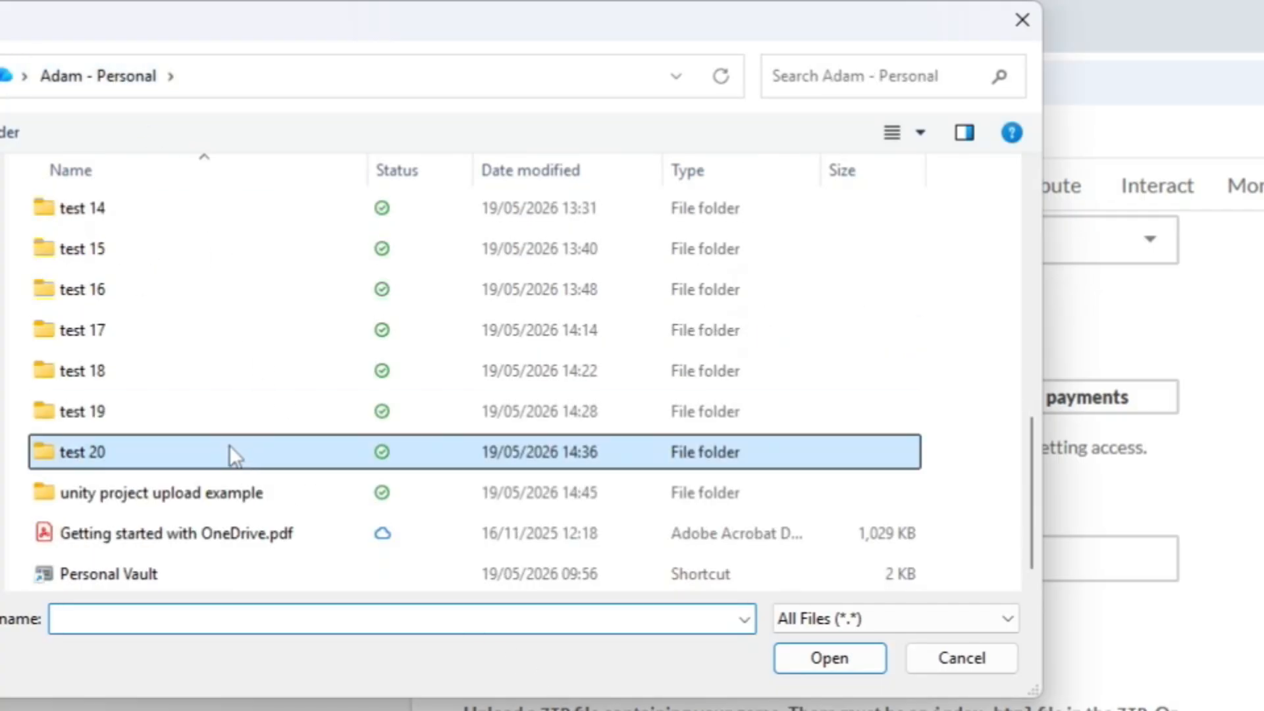
{"action": "left_click", "coordinate": [145, 487]}
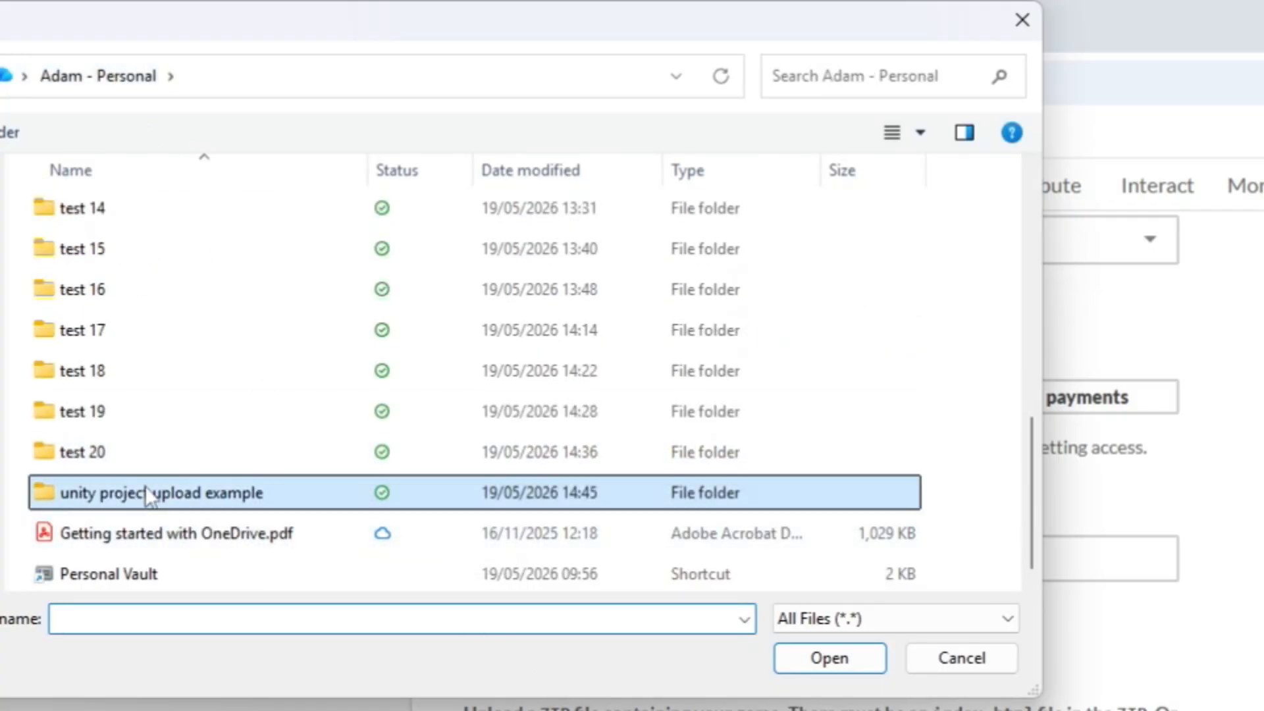
{"action": "left_click", "coordinate": [790, 662]}
{"action": "left_click", "coordinate": [99, 294]}
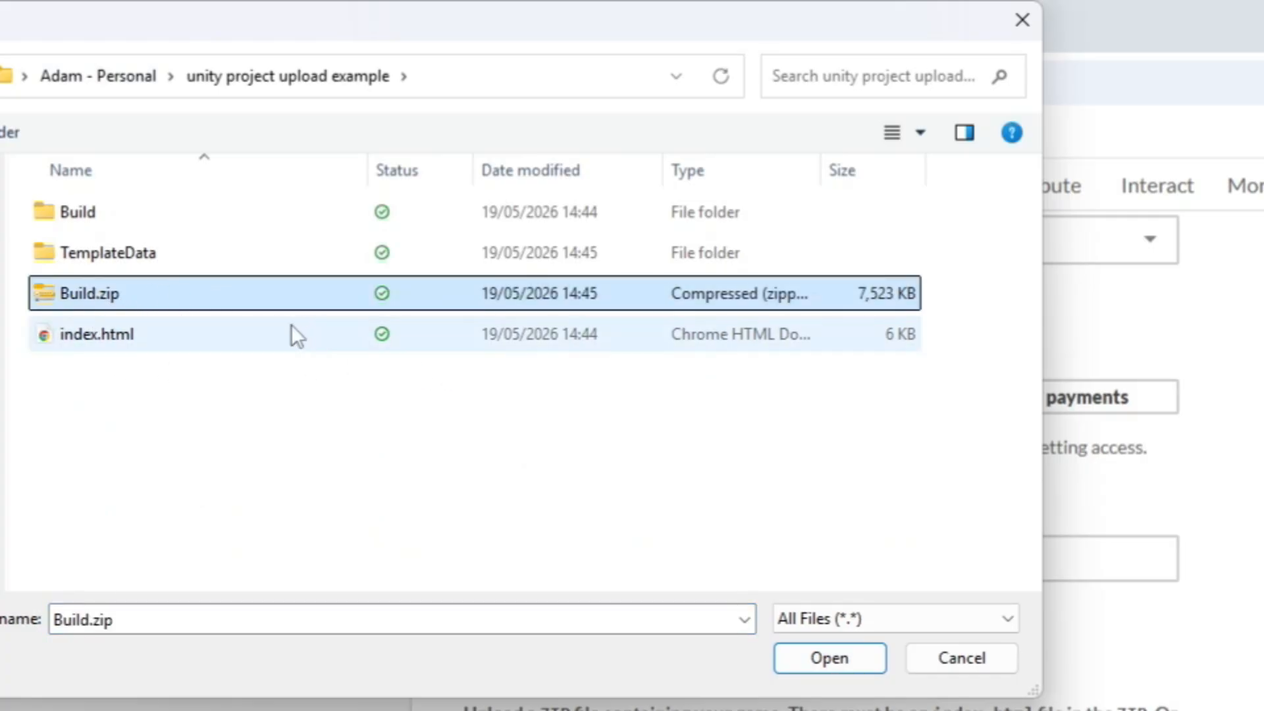
{"action": "left_click", "coordinate": [822, 660]}
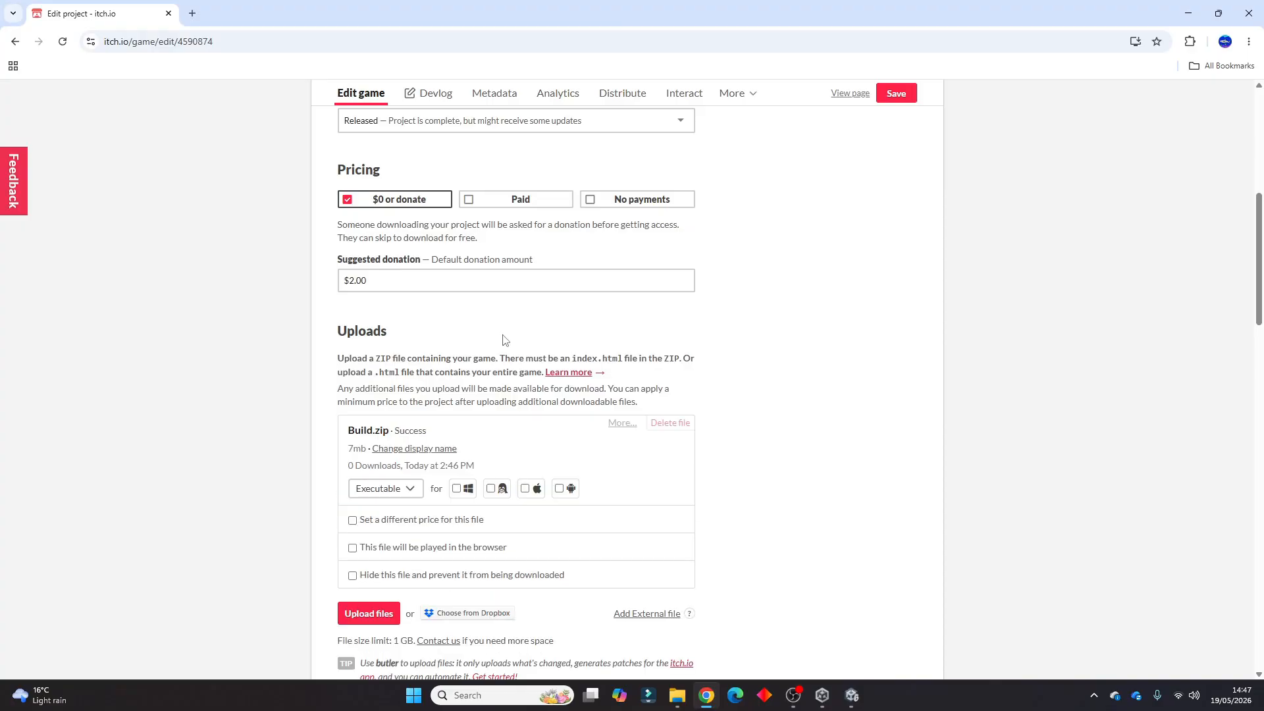
{"action": "left_click", "coordinate": [901, 97]}
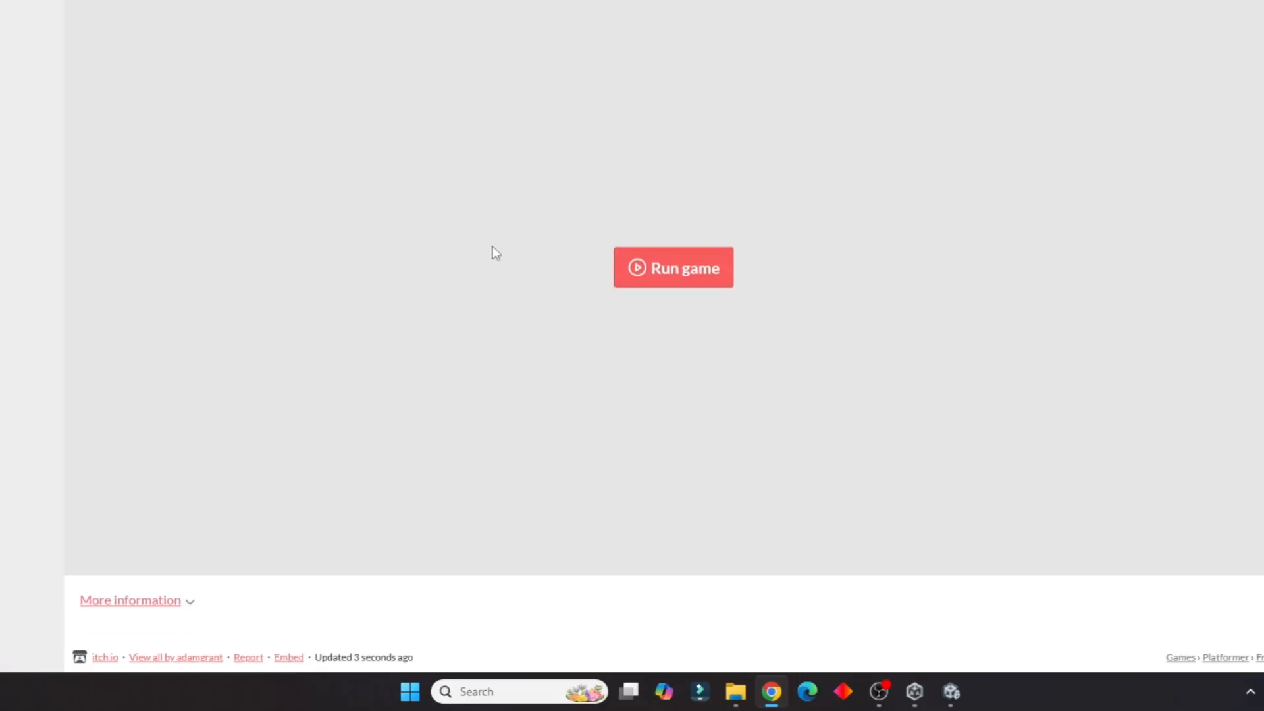
Run the uploaded Chess Jump game on its page, switch it to full screen and start playing to test it.
{"action": "left_click", "coordinate": [666, 271]}
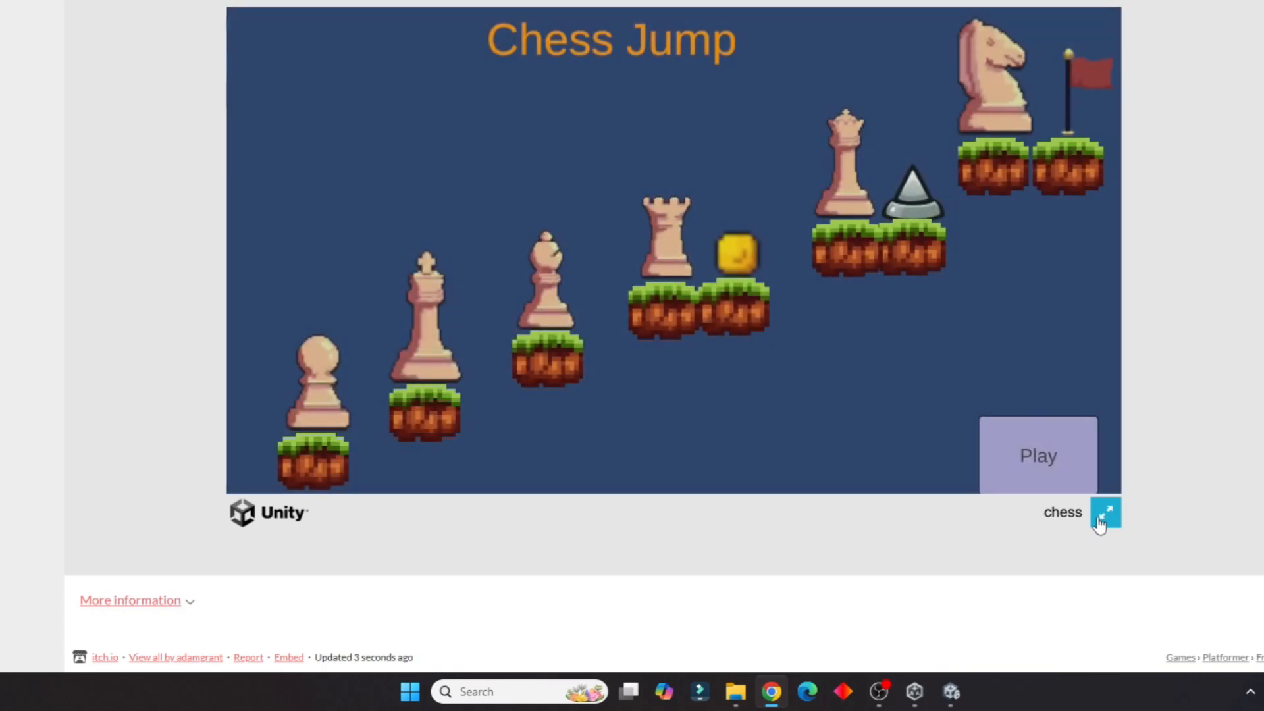
{"action": "left_click", "coordinate": [1106, 514]}
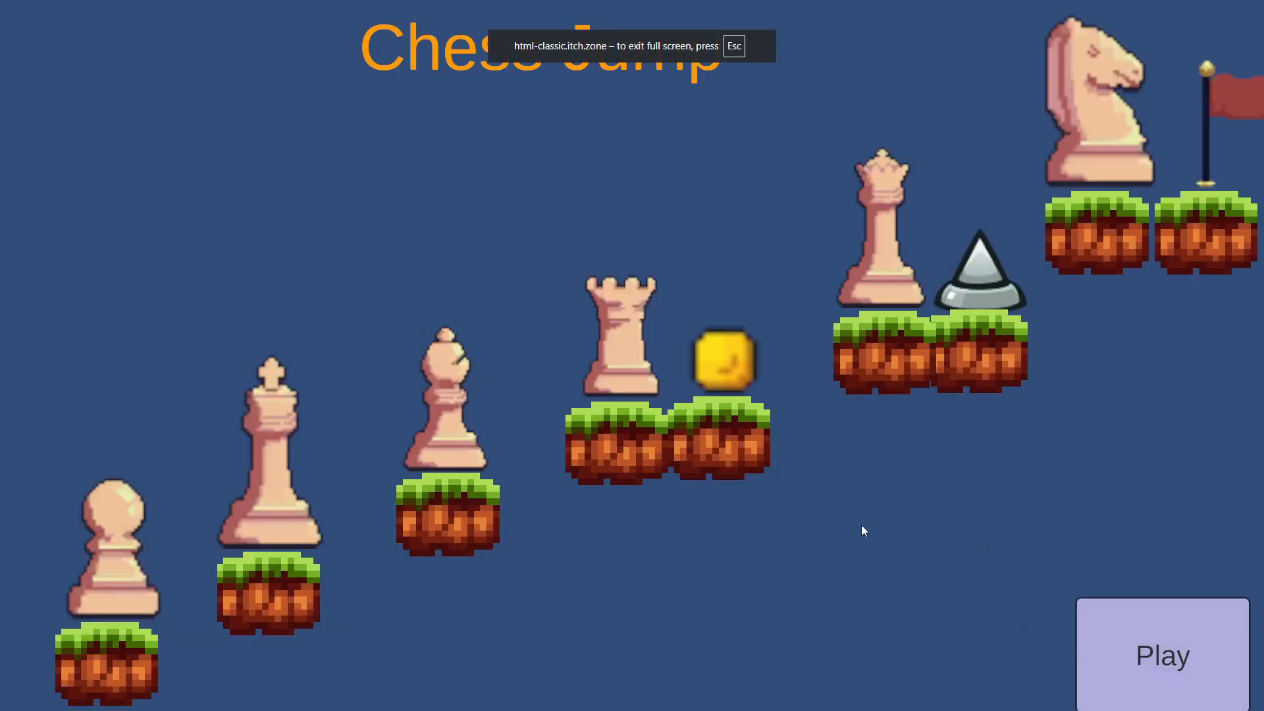
{"action": "left_click", "coordinate": [1135, 633]}
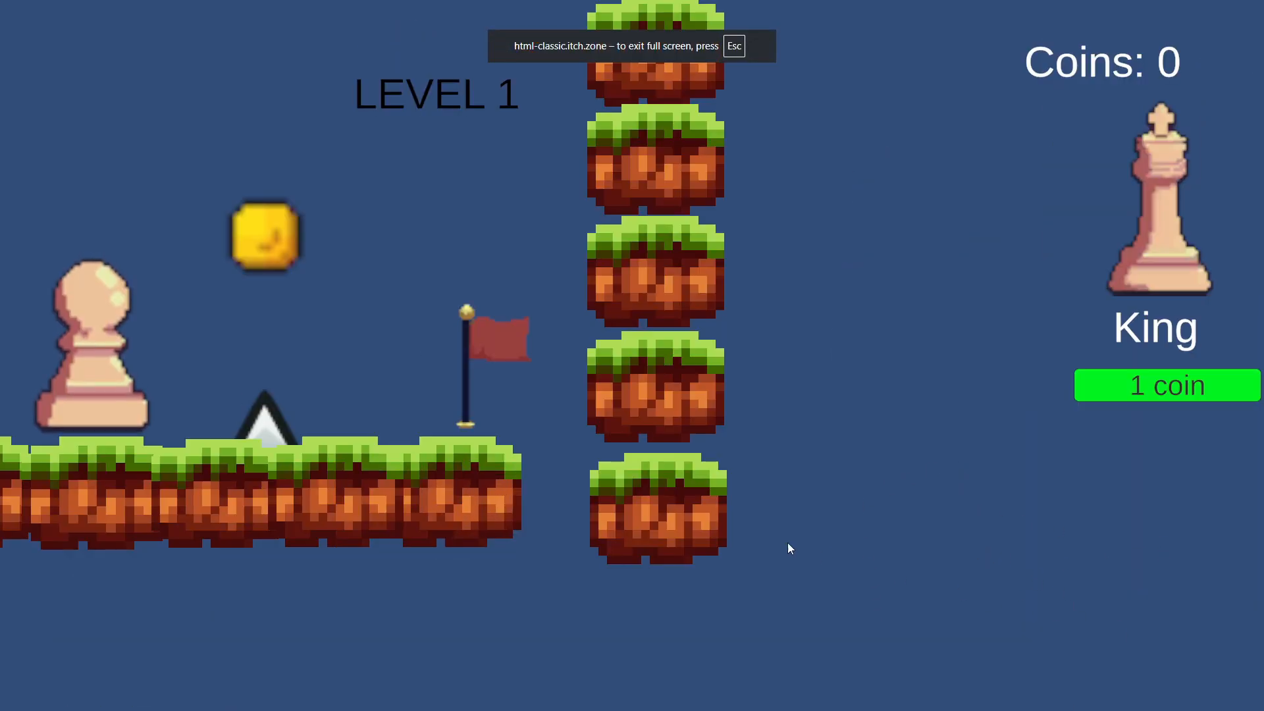
{"action": "key", "text": "space"}
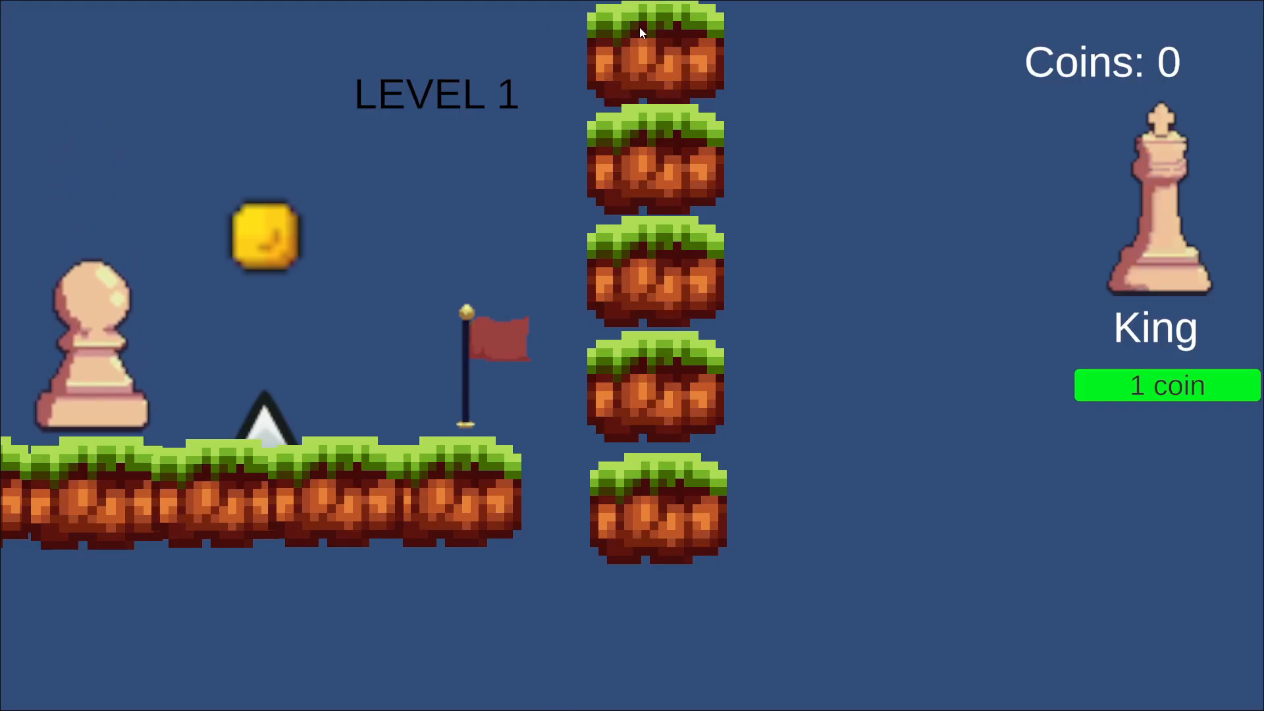
Leave full screen, enable the Fullscreen button frame option on the Chess Jump project's edit page and save the project.
{"action": "mouse_move", "coordinate": [666, 34]}
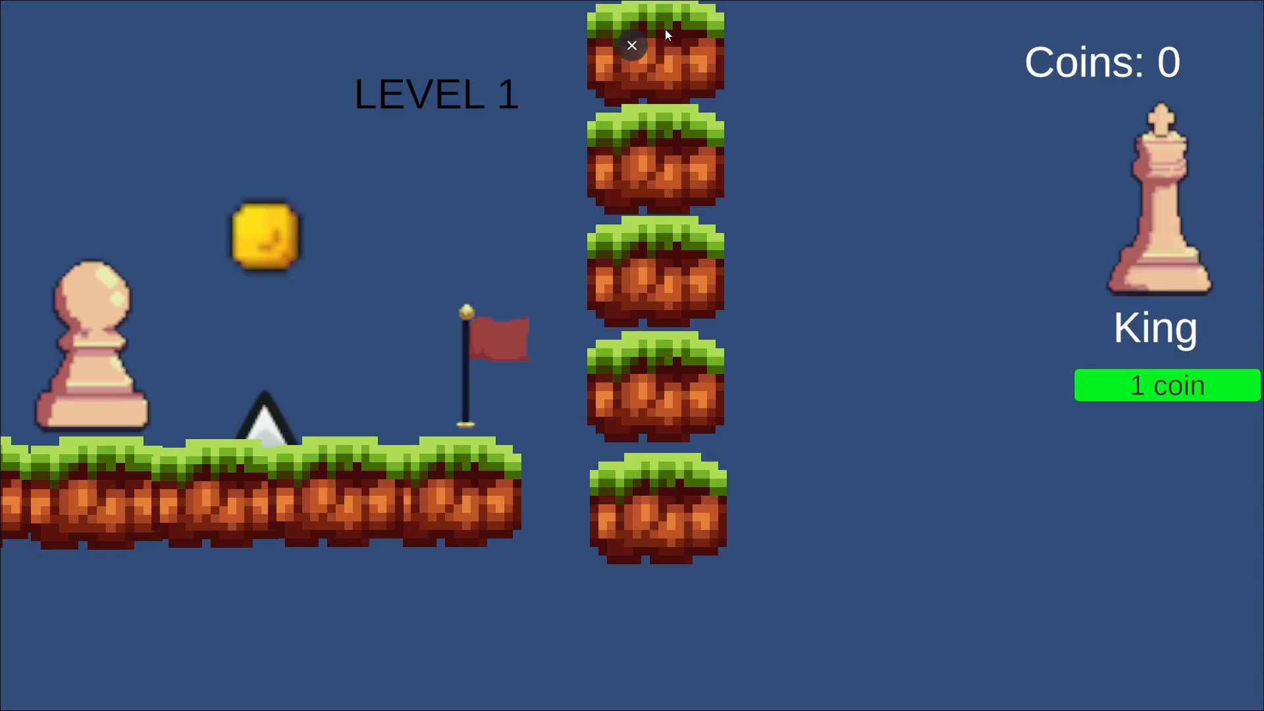
{"action": "left_click", "coordinate": [631, 46]}
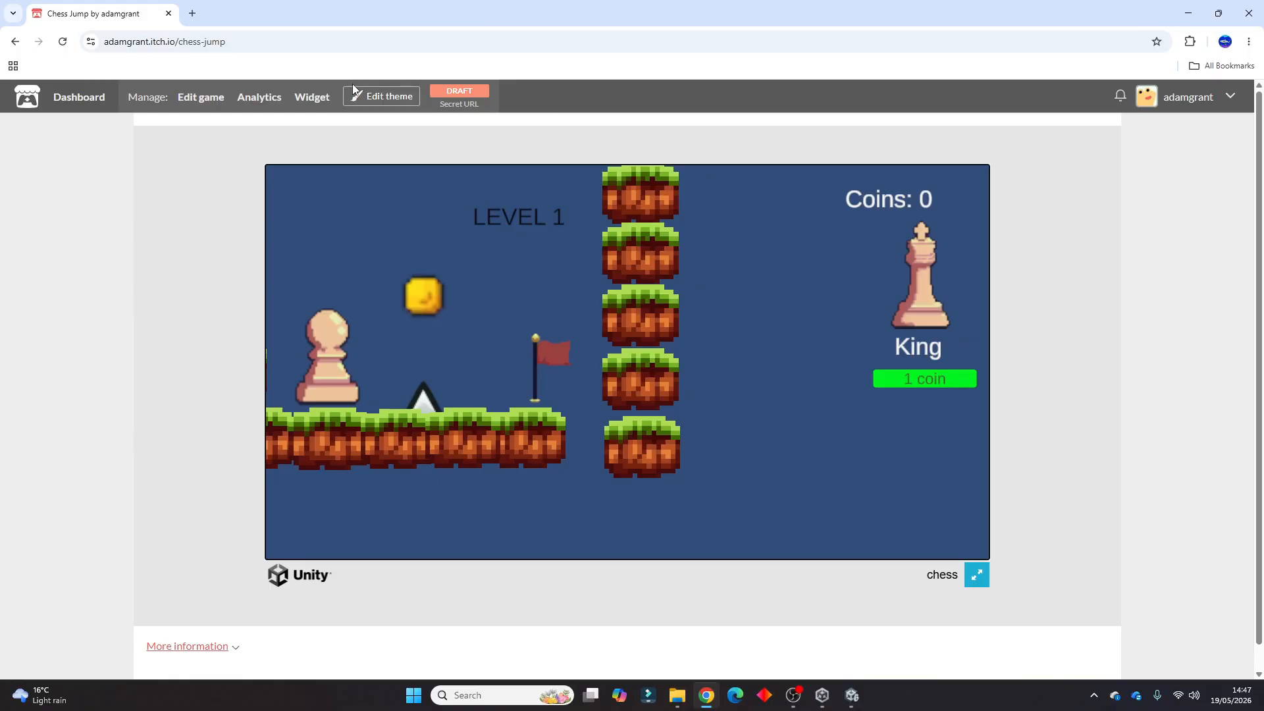
{"action": "left_click", "coordinate": [201, 102]}
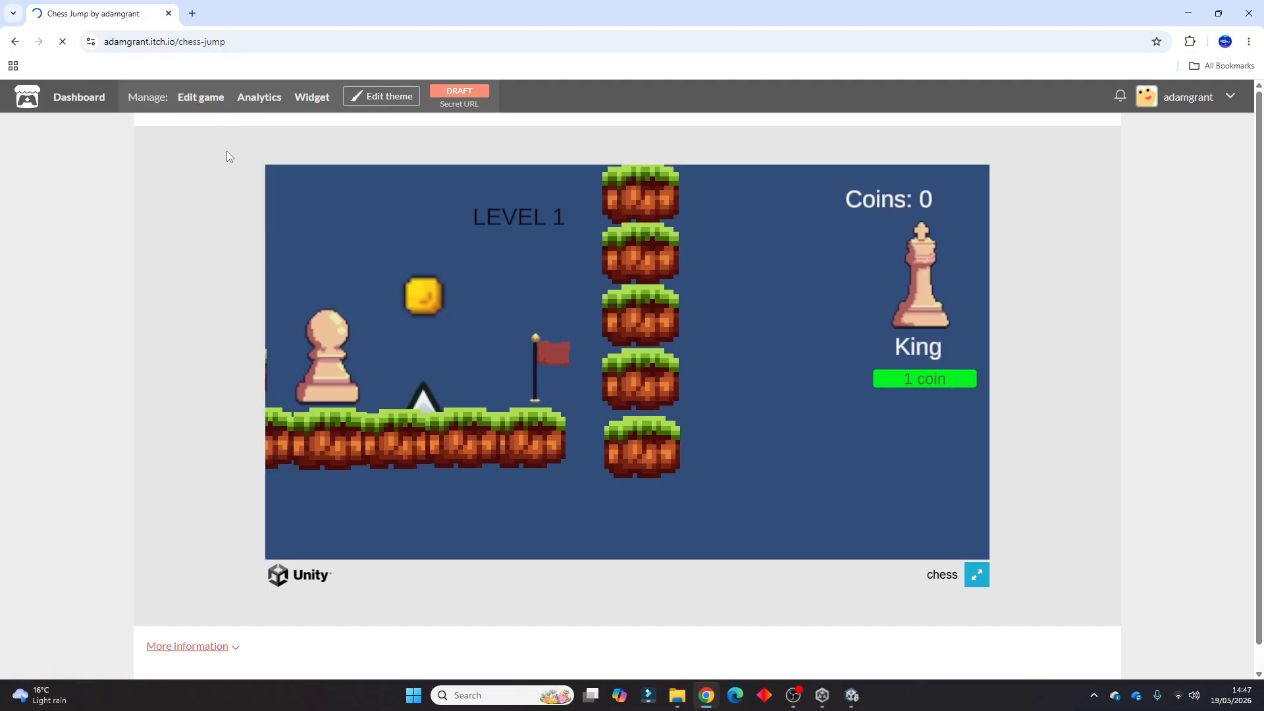
{"action": "scroll", "coordinate": [439, 303], "scroll_direction": "down", "scroll_amount": 8}
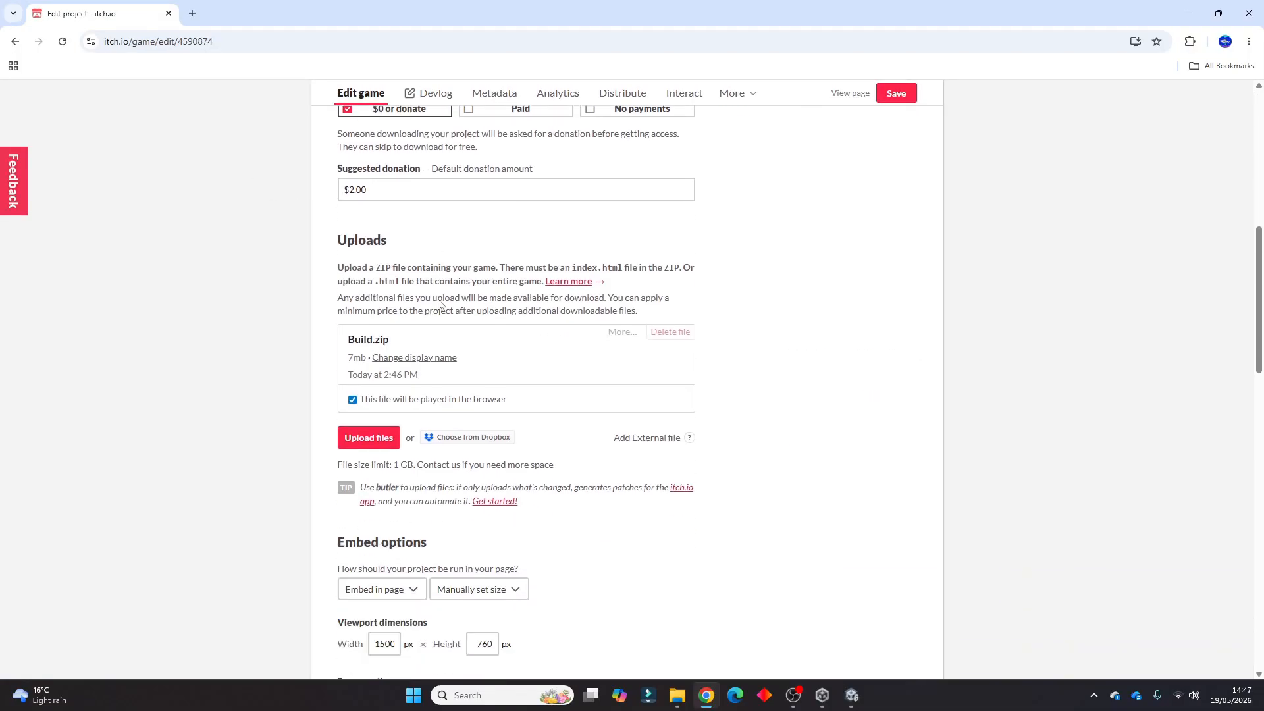
{"action": "scroll", "coordinate": [439, 302], "scroll_direction": "down", "scroll_amount": 4}
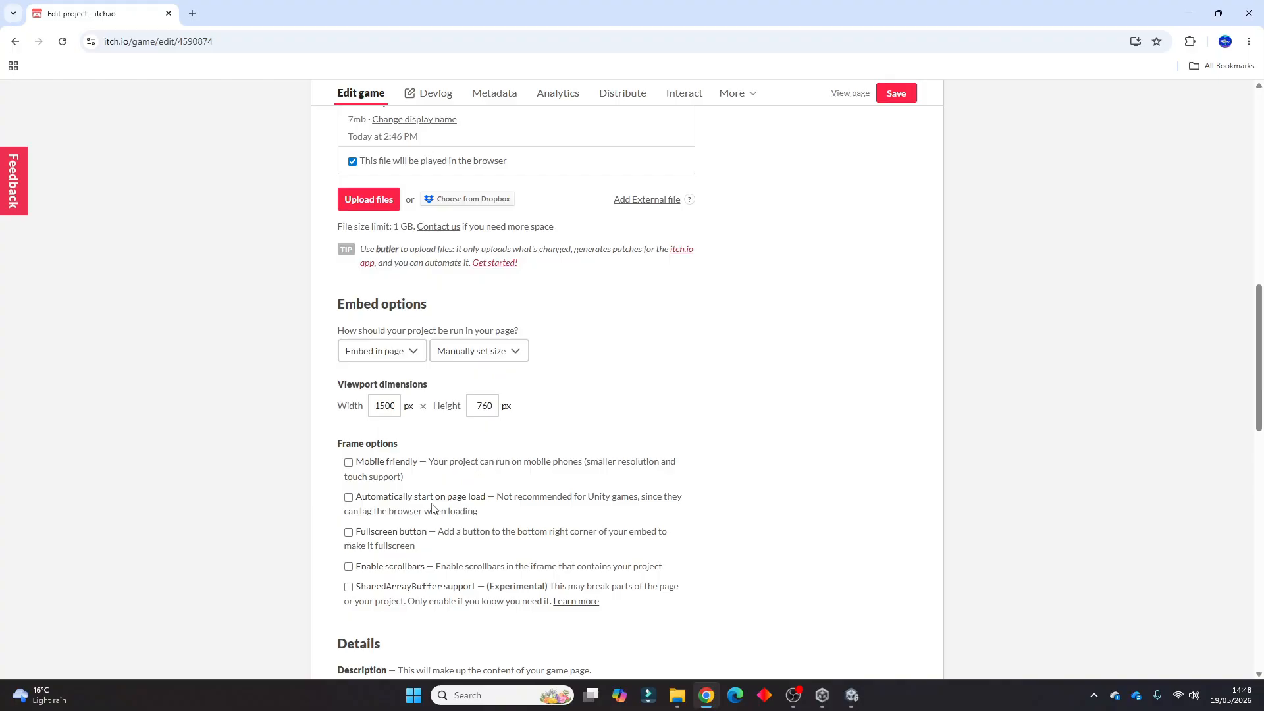
{"action": "left_click", "coordinate": [348, 532]}
{"action": "left_click", "coordinate": [898, 99]}
Open the Chess Jump page, run the game and test Unity's own full-screen mode, leaving it again.
{"action": "left_click", "coordinate": [850, 93]}
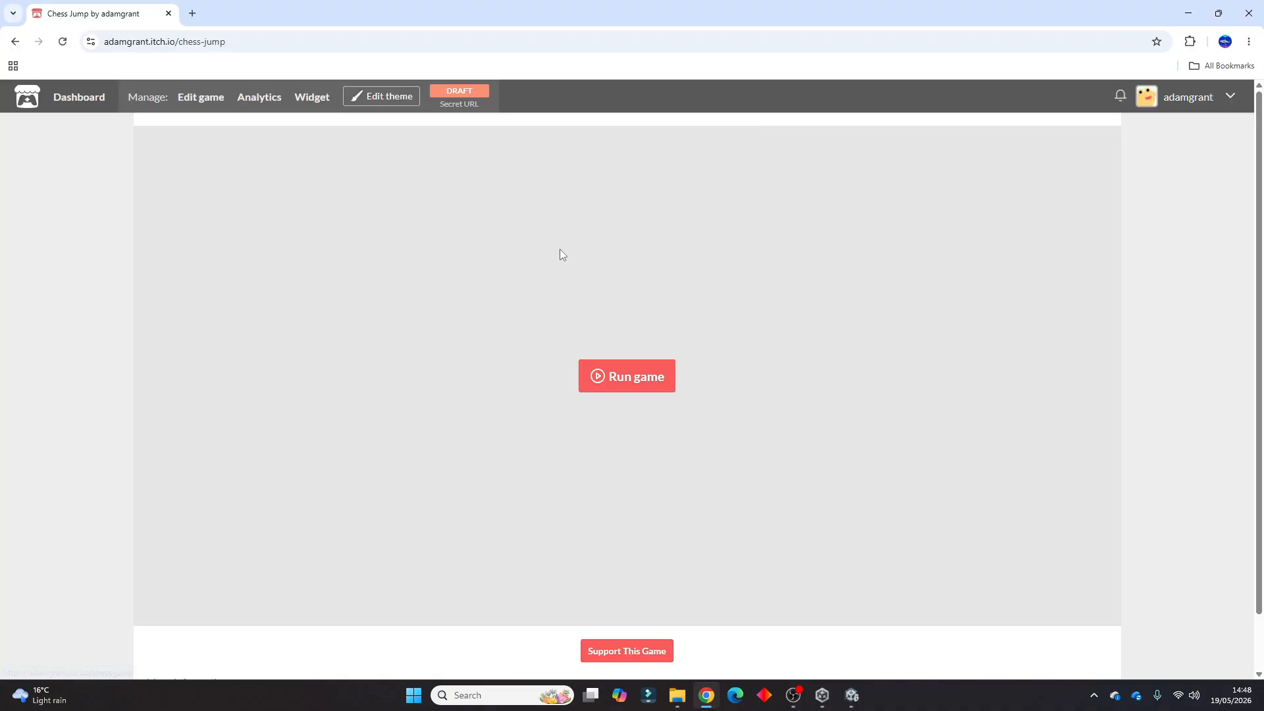
{"action": "left_click", "coordinate": [628, 380]}
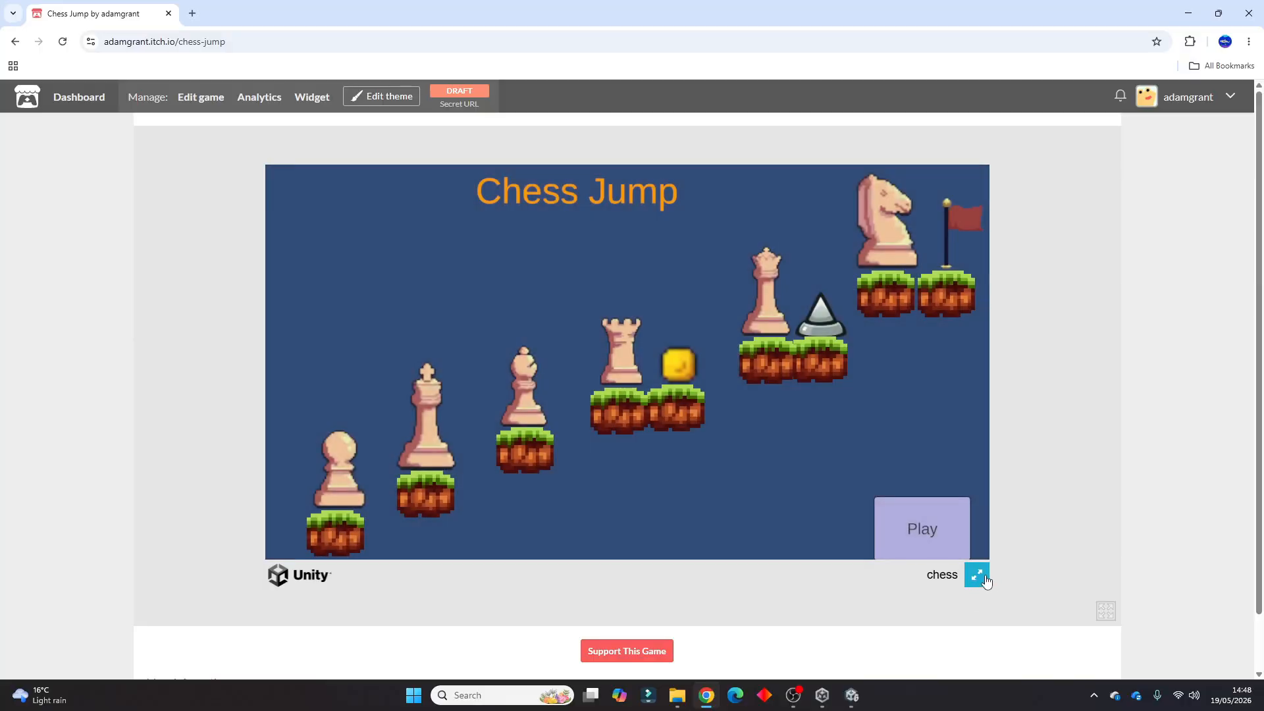
{"action": "left_click", "coordinate": [977, 578]}
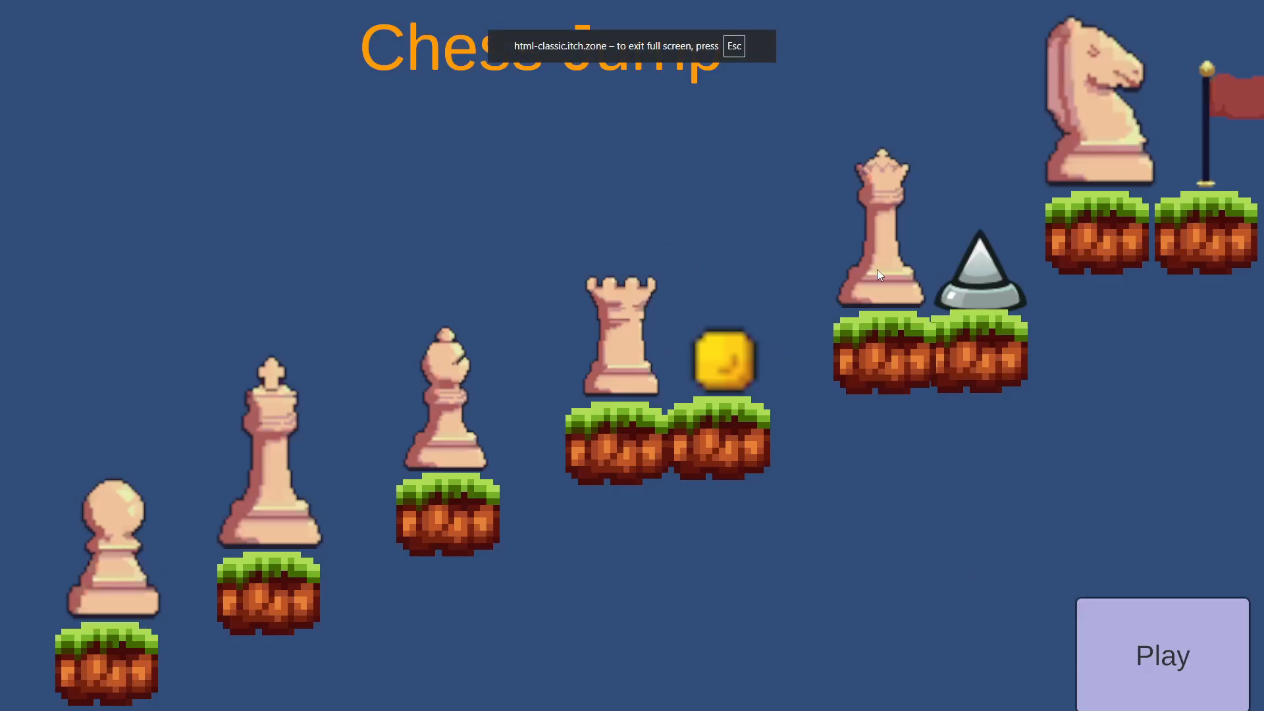
{"action": "mouse_move", "coordinate": [607, 5]}
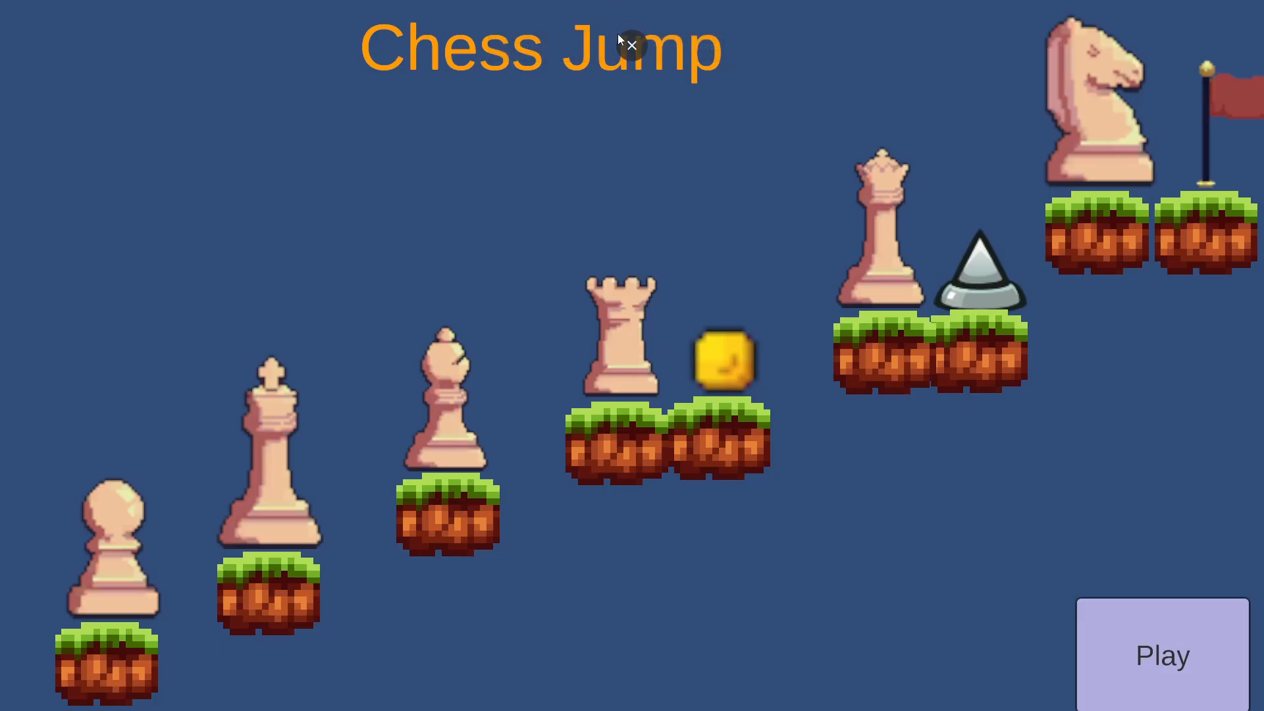
{"action": "left_click", "coordinate": [623, 37]}
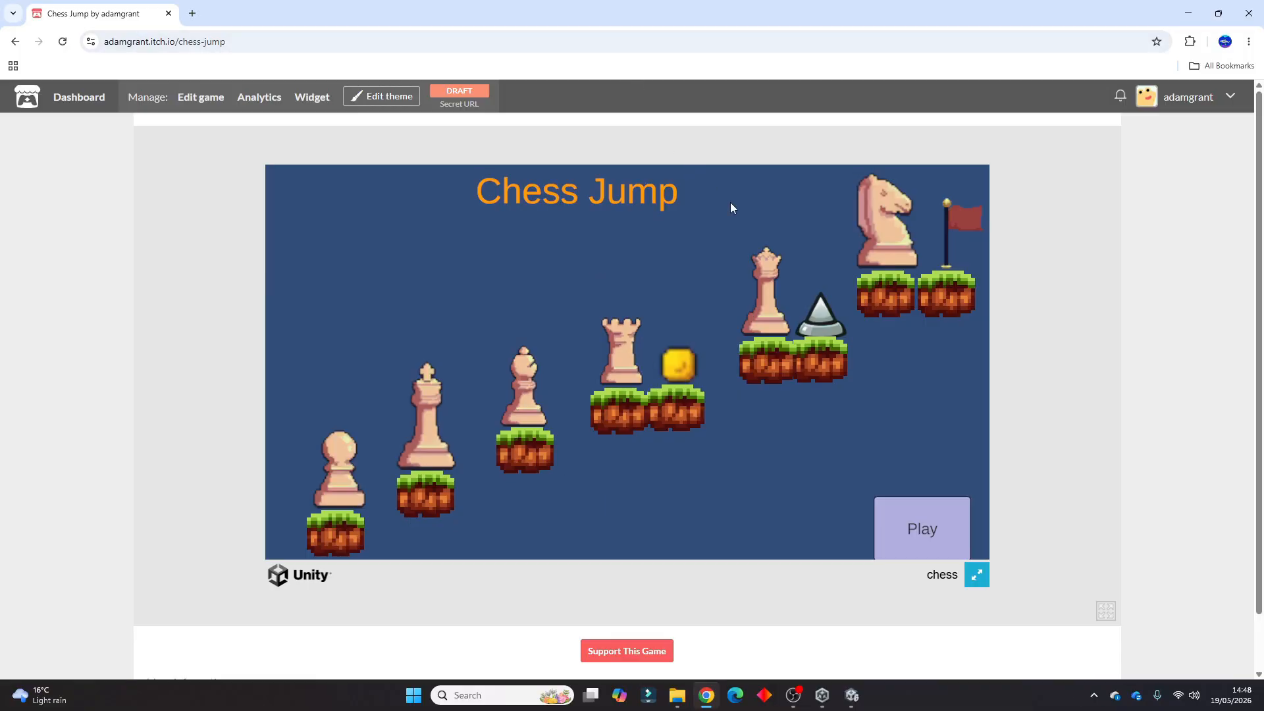
Compare how the game displays in itch.io's full-screen mode and in Unity's own full-screen mode, returning to the page each time.
{"action": "left_click", "coordinate": [1106, 613]}
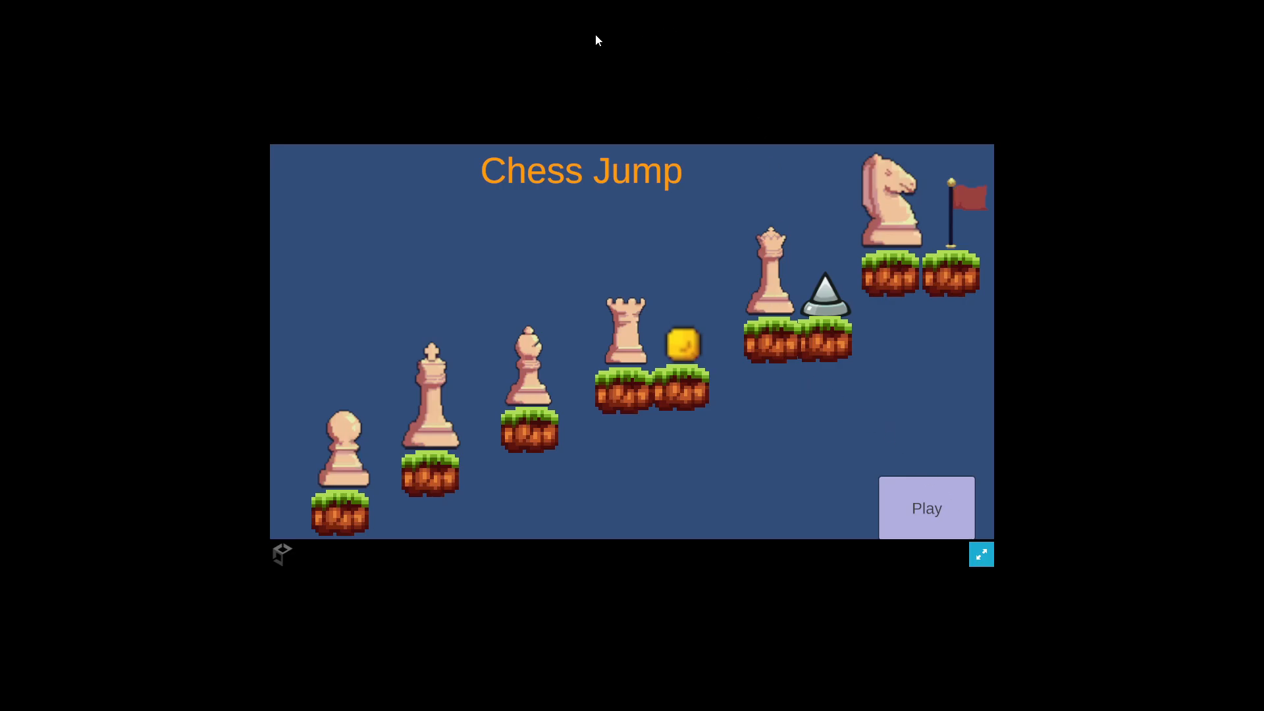
{"action": "mouse_move", "coordinate": [664, 21]}
{"action": "left_click", "coordinate": [632, 46]}
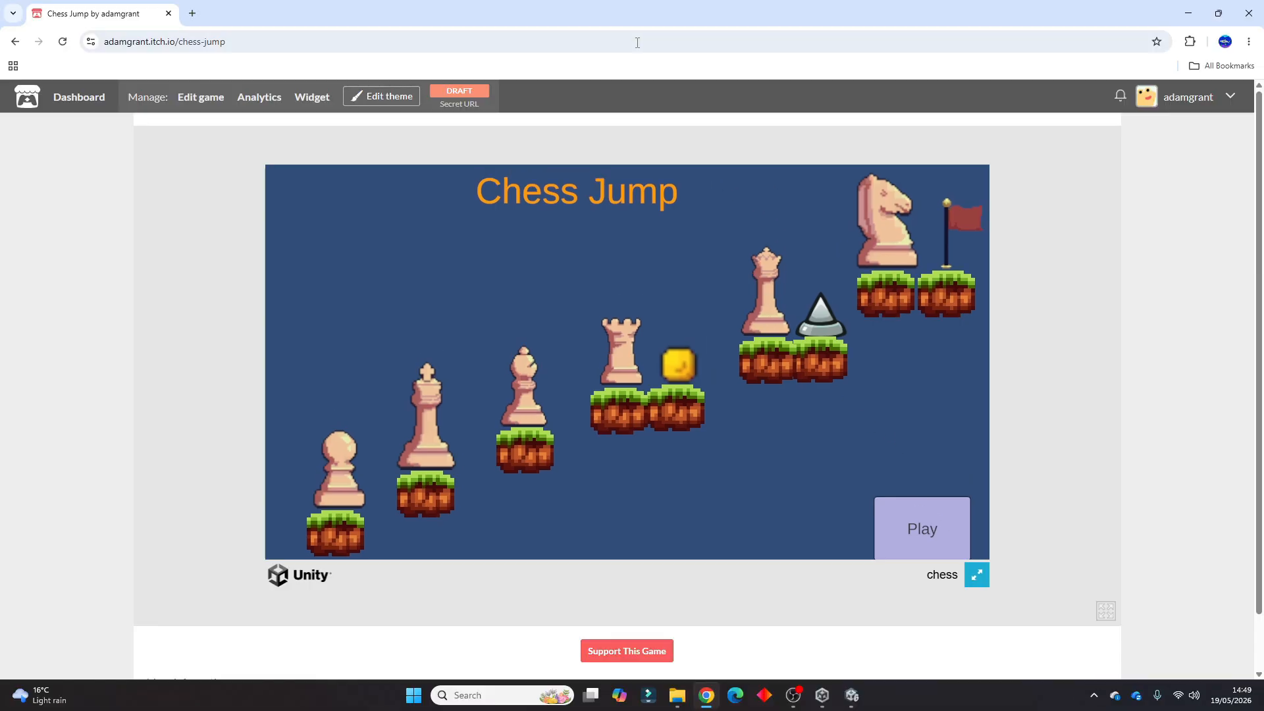
{"action": "left_click", "coordinate": [976, 575]}
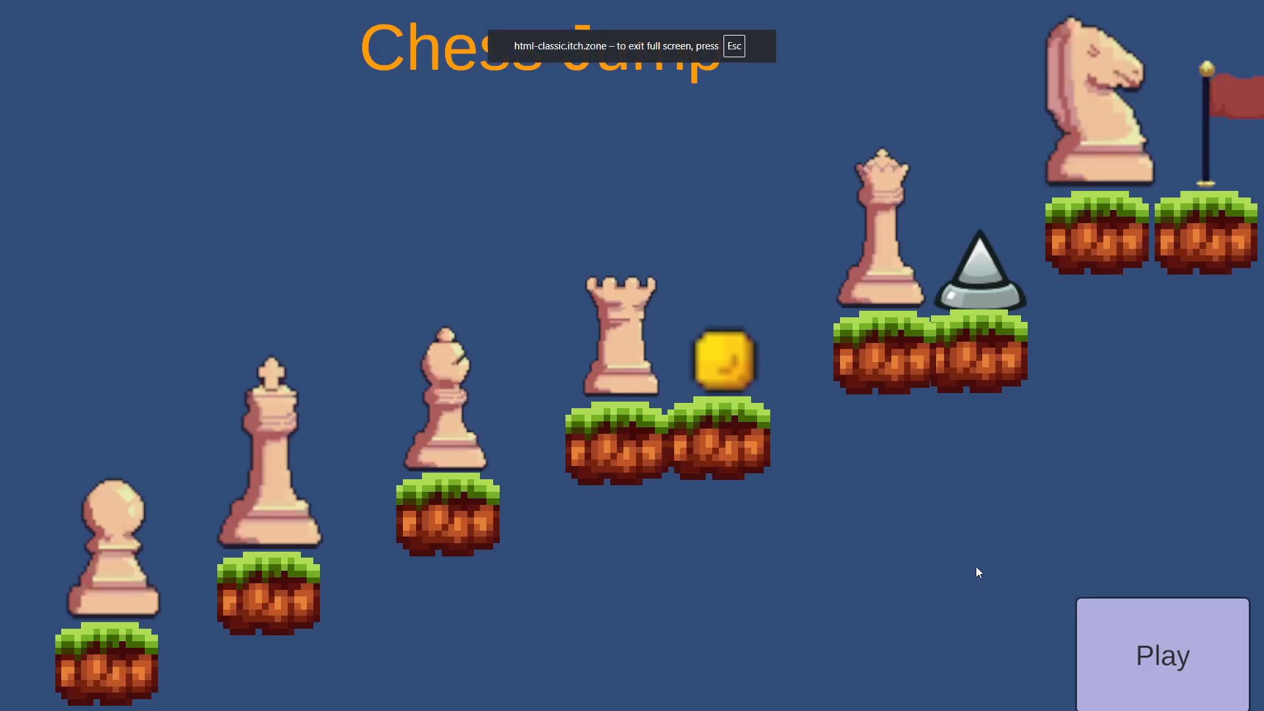
{"action": "mouse_move", "coordinate": [576, 5]}
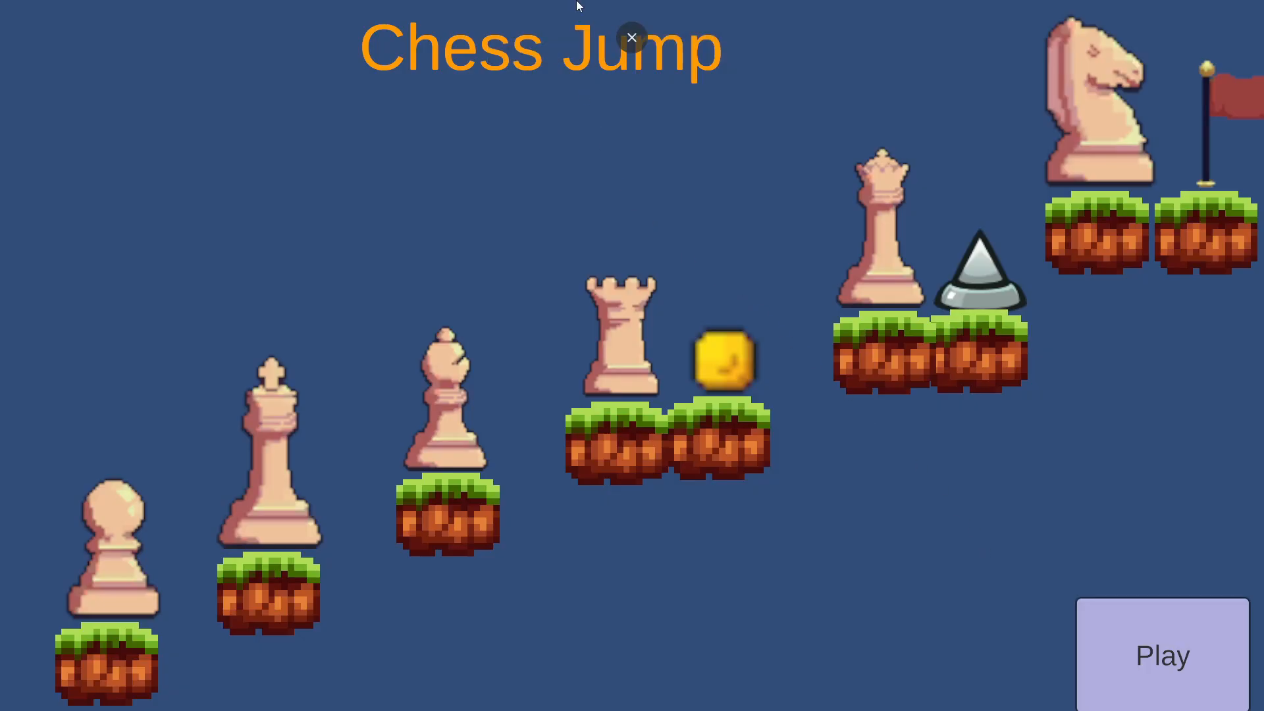
{"action": "left_click", "coordinate": [632, 44]}
{"action": "left_click", "coordinate": [1113, 603]}
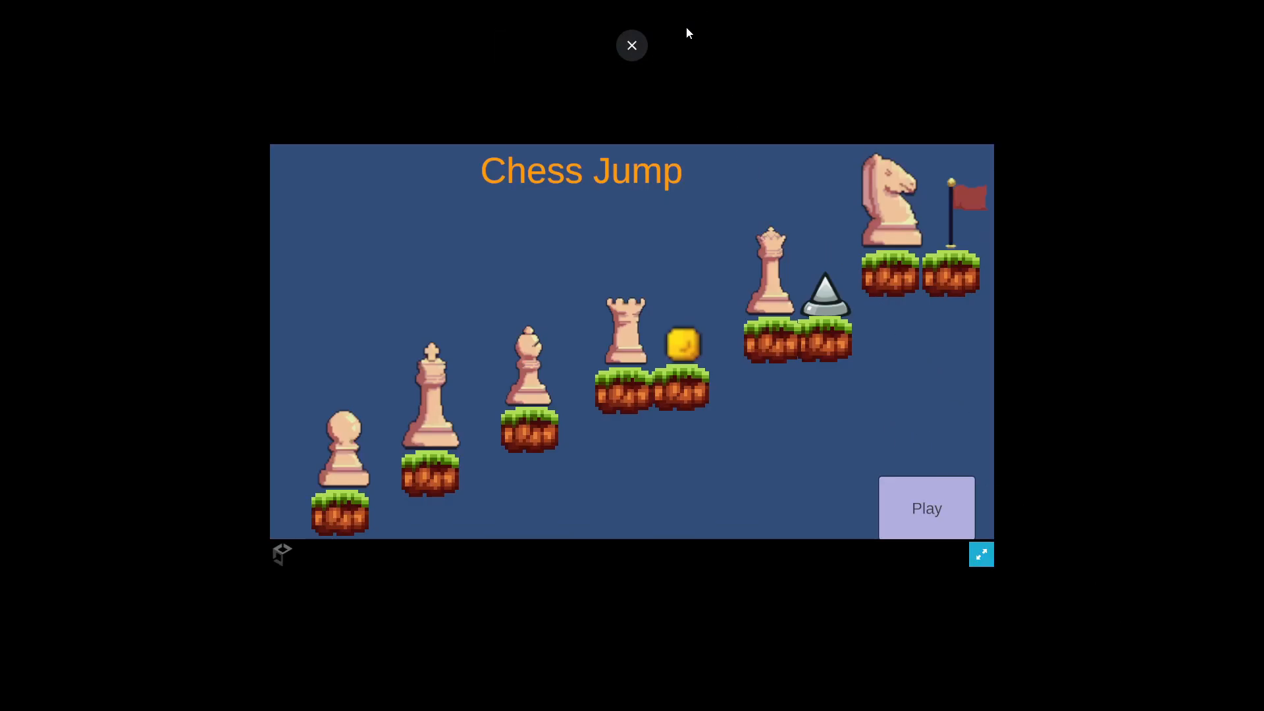
{"action": "left_click", "coordinate": [632, 45]}
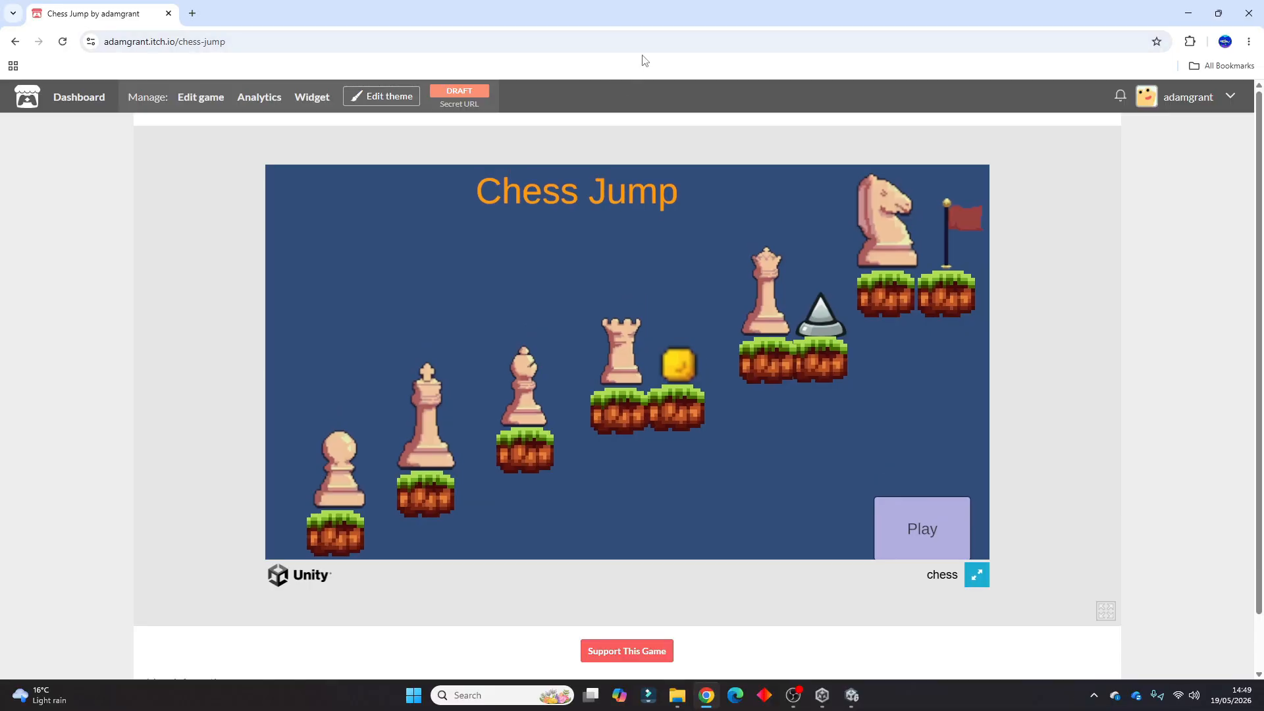
{"action": "left_click", "coordinate": [1096, 614]}
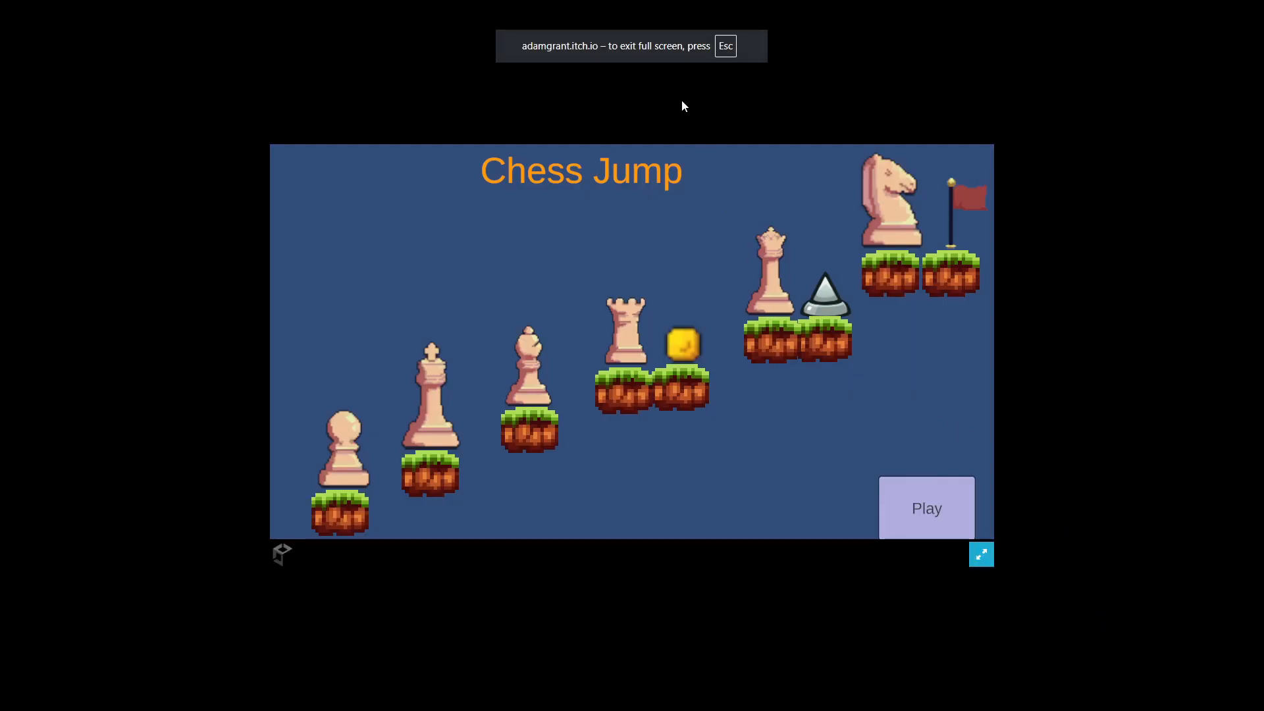
{"action": "left_click", "coordinate": [636, 46]}
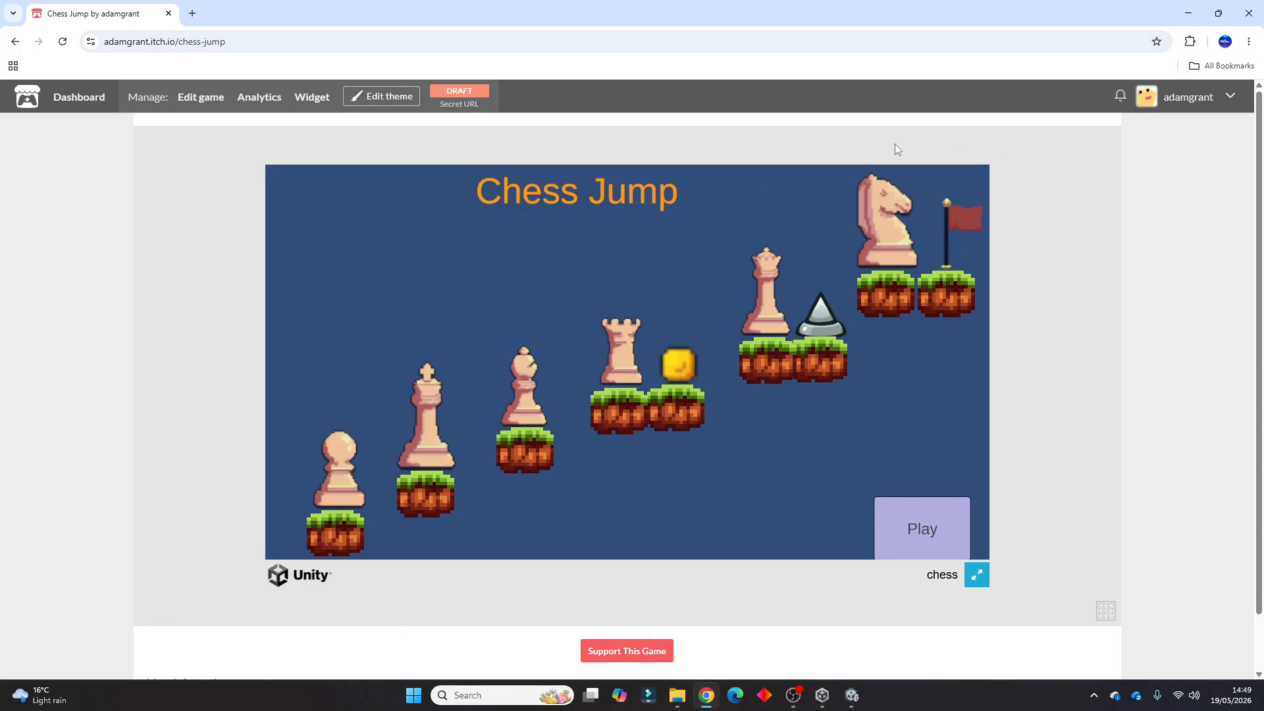
Return to the project's edit page and disable the Fullscreen button in the frame options.
{"action": "left_click", "coordinate": [192, 103]}
{"action": "scroll", "coordinate": [423, 456], "scroll_direction": "down", "scroll_amount": 5}
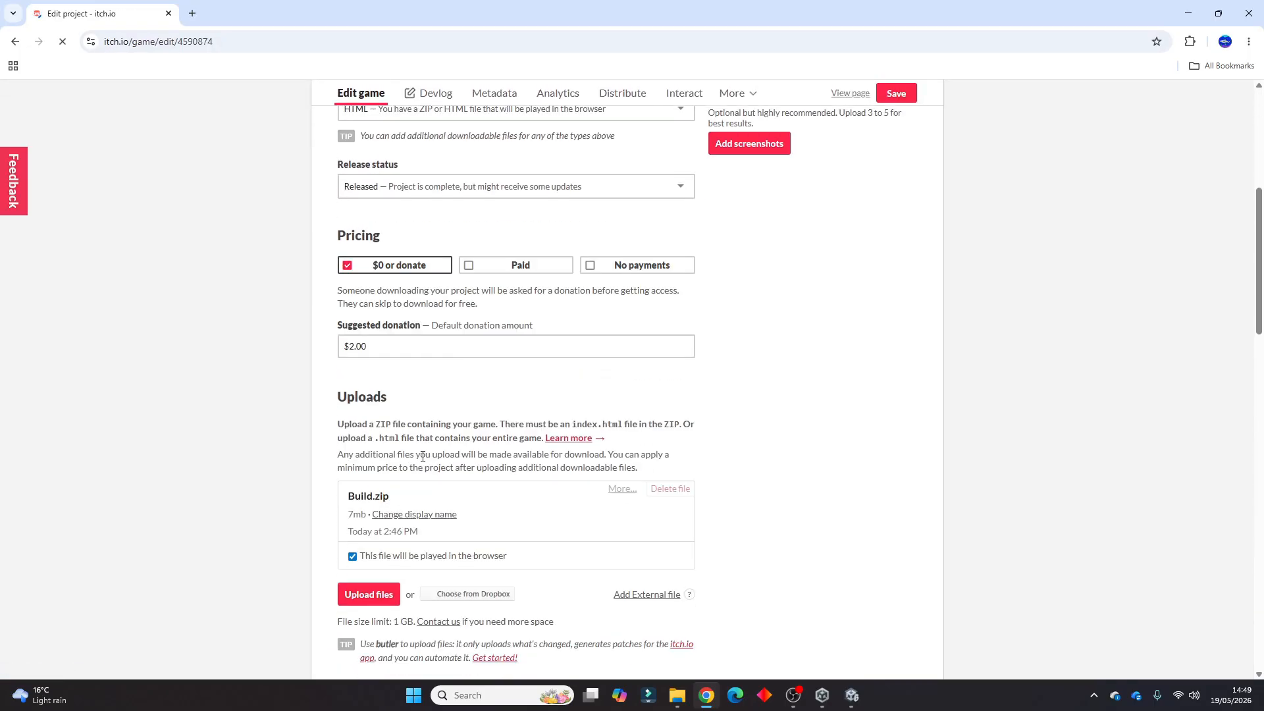
{"action": "scroll", "coordinate": [422, 456], "scroll_direction": "down", "scroll_amount": 8}
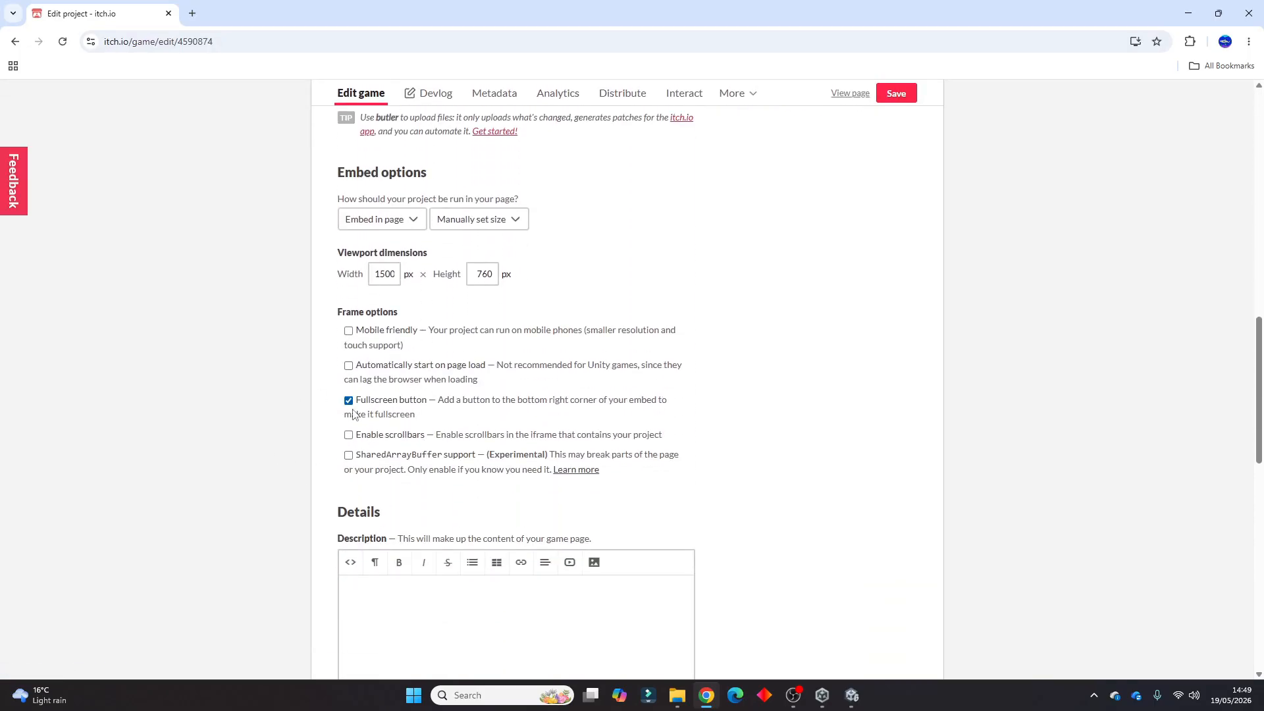
{"action": "scroll", "coordinate": [355, 416], "scroll_direction": "up", "scroll_amount": 2}
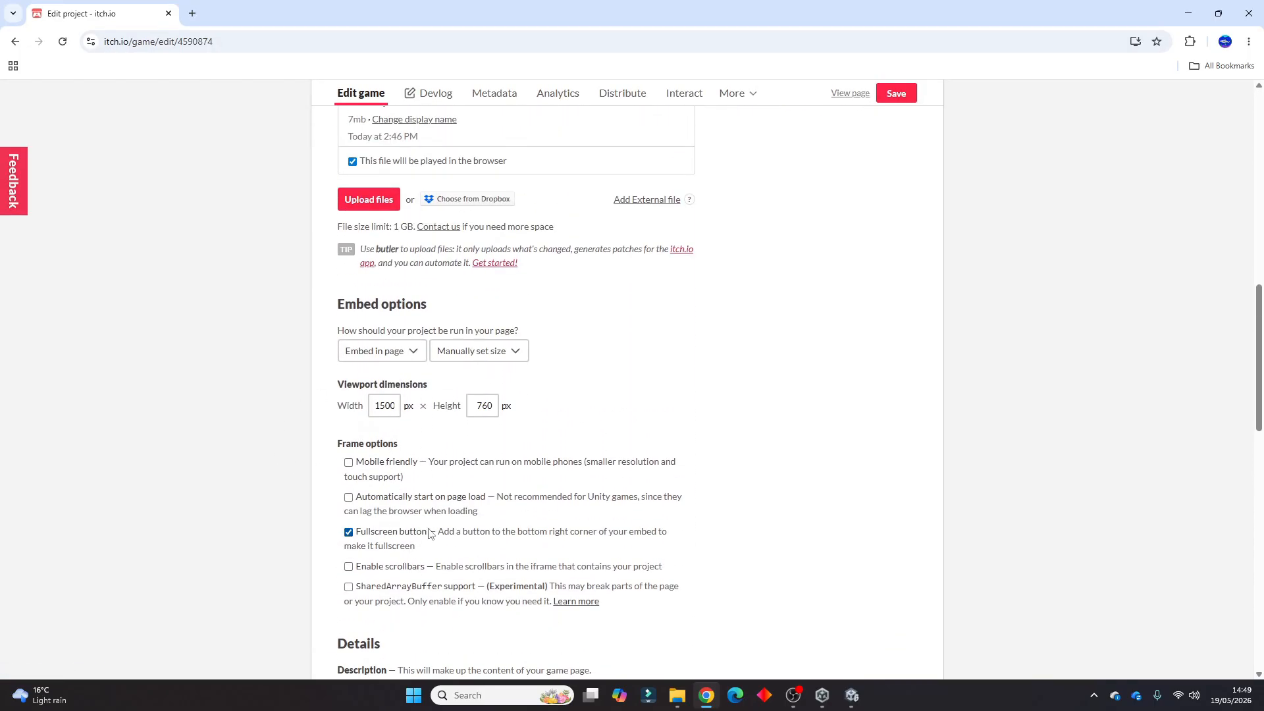
{"action": "left_click", "coordinate": [349, 533]}
{"action": "scroll", "coordinate": [404, 515], "scroll_direction": "up", "scroll_amount": 1}
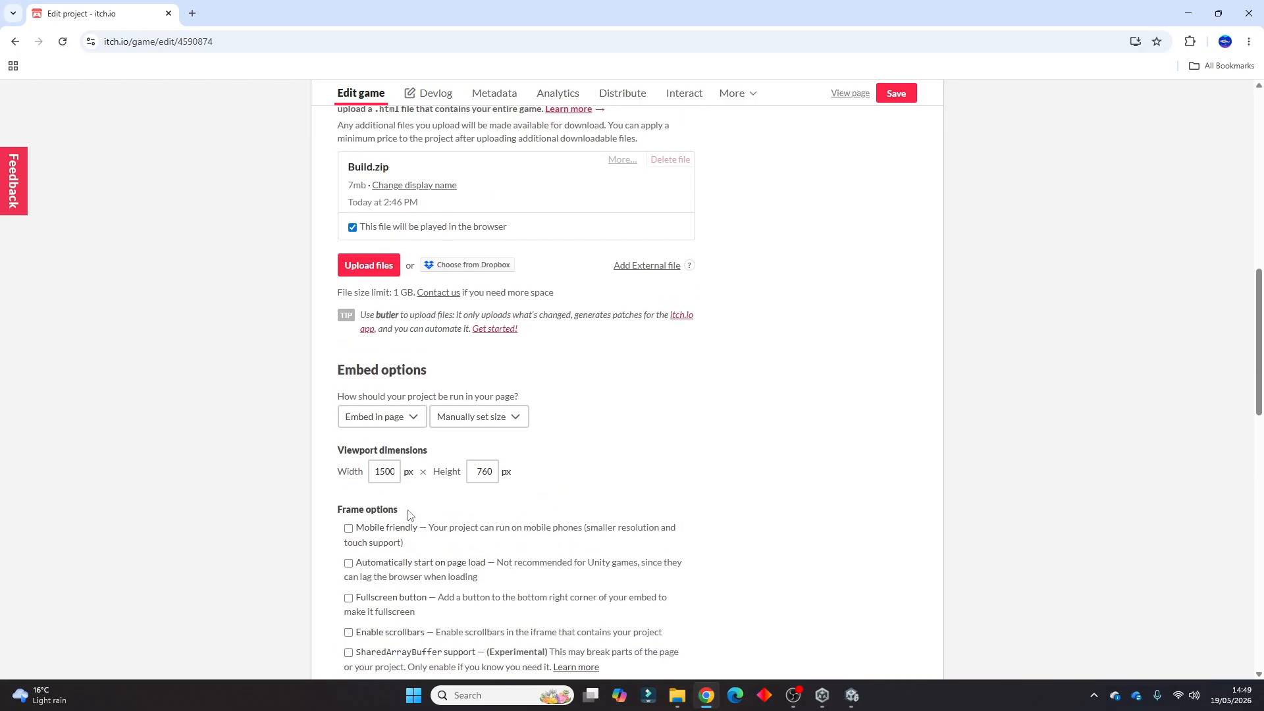
{"action": "scroll", "coordinate": [409, 520], "scroll_direction": "down", "scroll_amount": 1}
{"action": "scroll", "coordinate": [406, 535], "scroll_direction": "up", "scroll_amount": 1}
Switch to the Unity editor, close the Build Profiles window and view the UI Scale Mode choices of the title screen's Canvas.
{"action": "left_click", "coordinate": [1192, 12]}
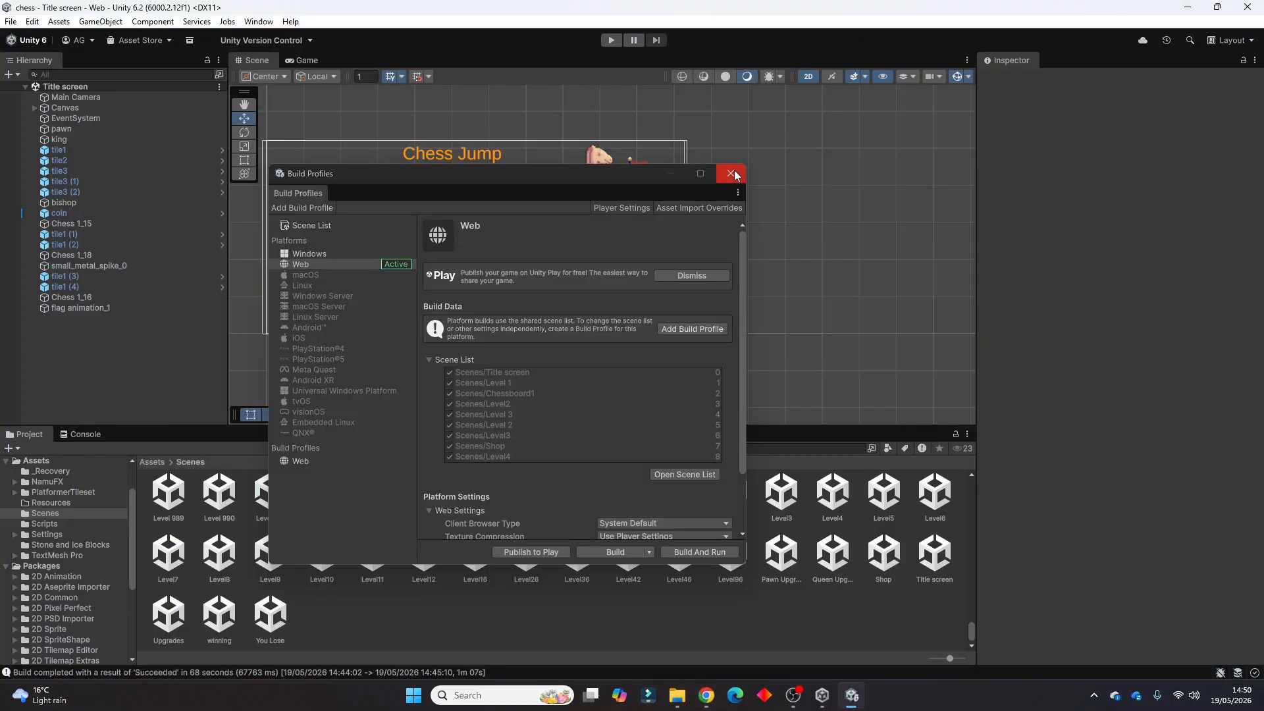
{"action": "left_click", "coordinate": [732, 174]}
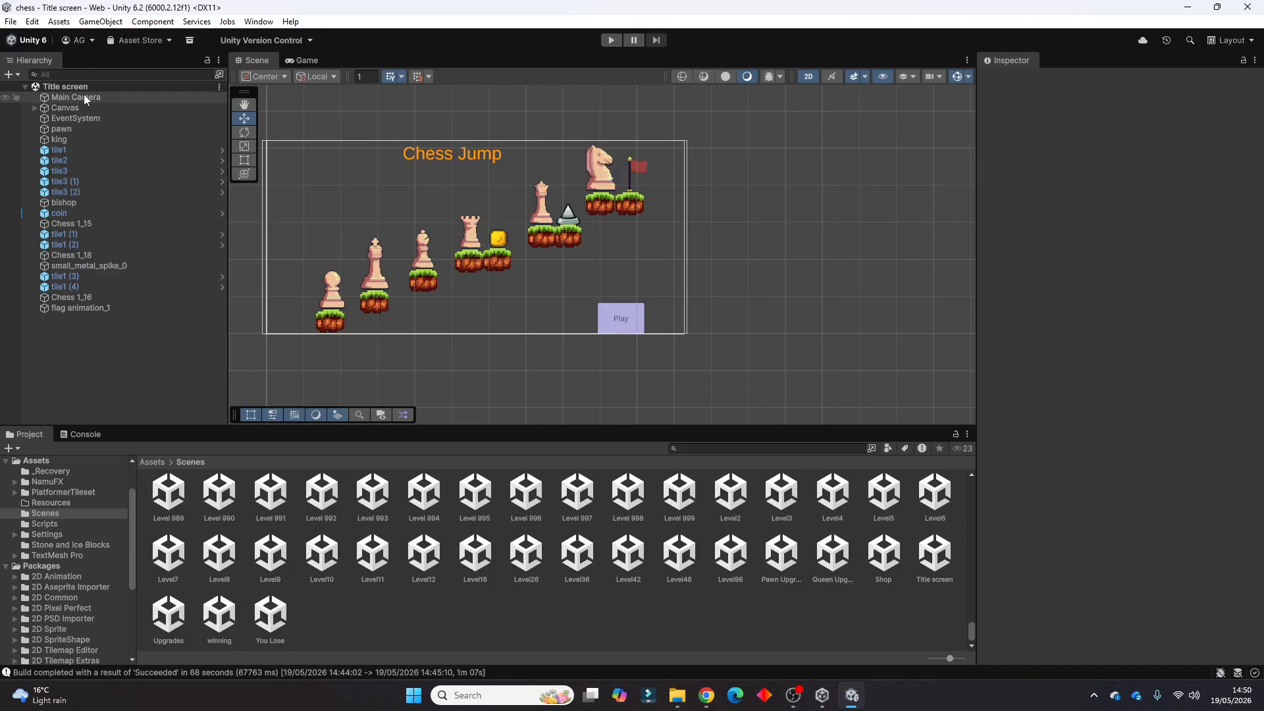
{"action": "left_click", "coordinate": [50, 108]}
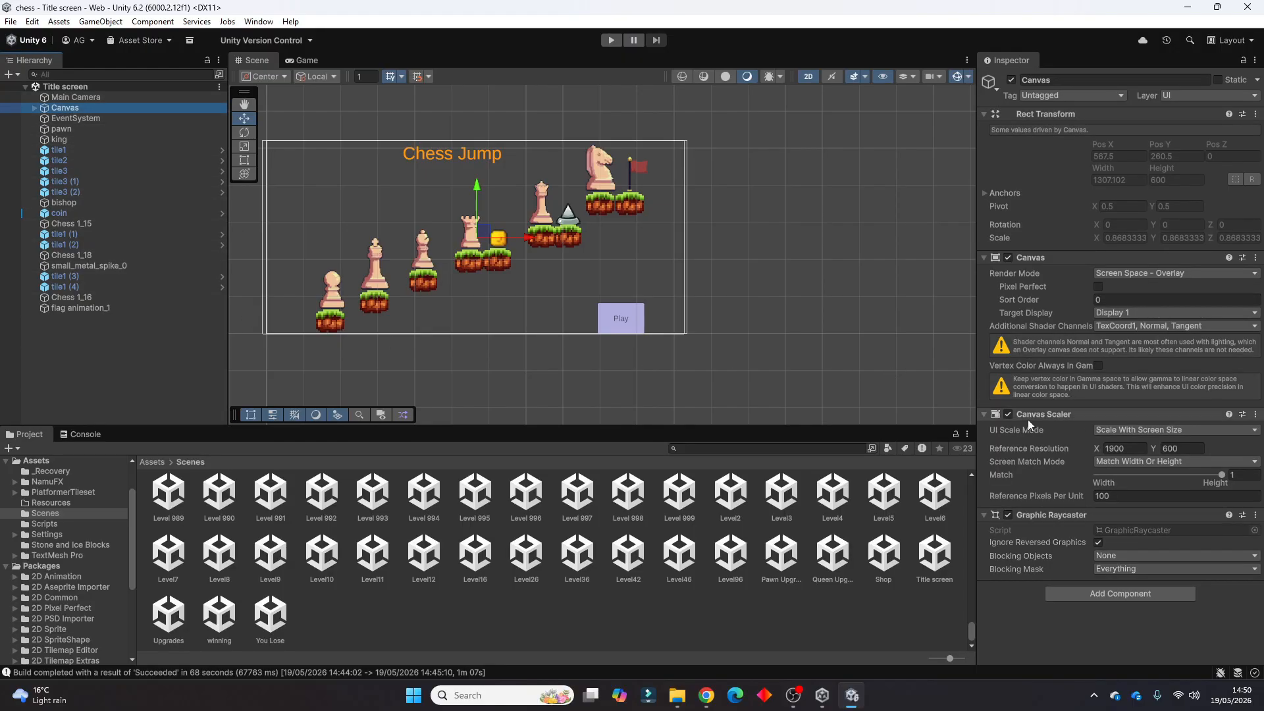
{"action": "left_click", "coordinate": [1206, 429]}
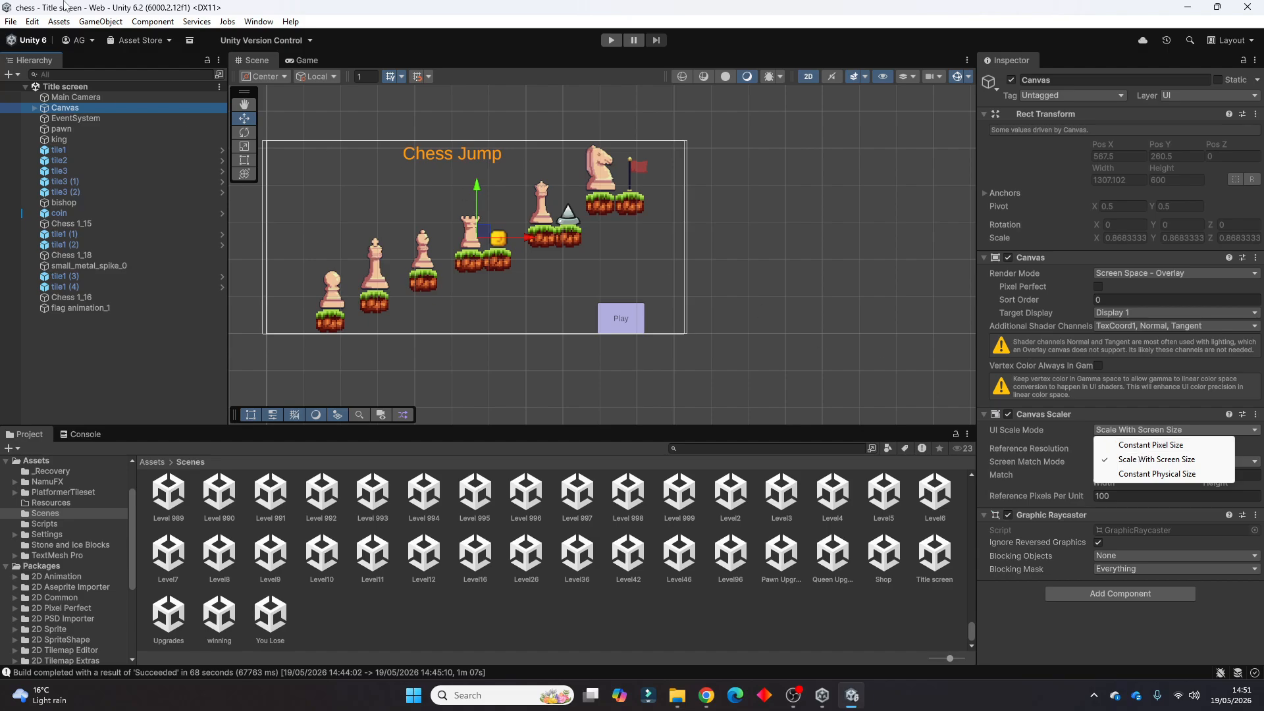
{"action": "left_click", "coordinate": [32, 21]}
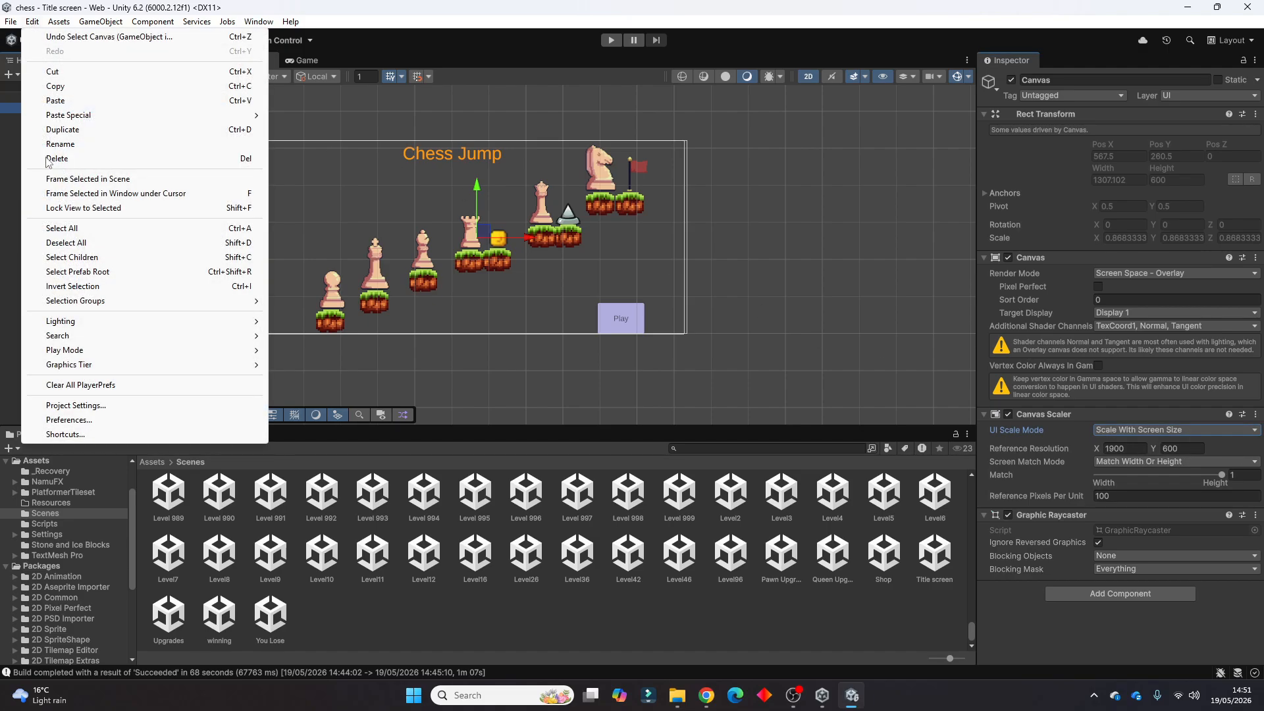
{"action": "mouse_move", "coordinate": [10, 22]}
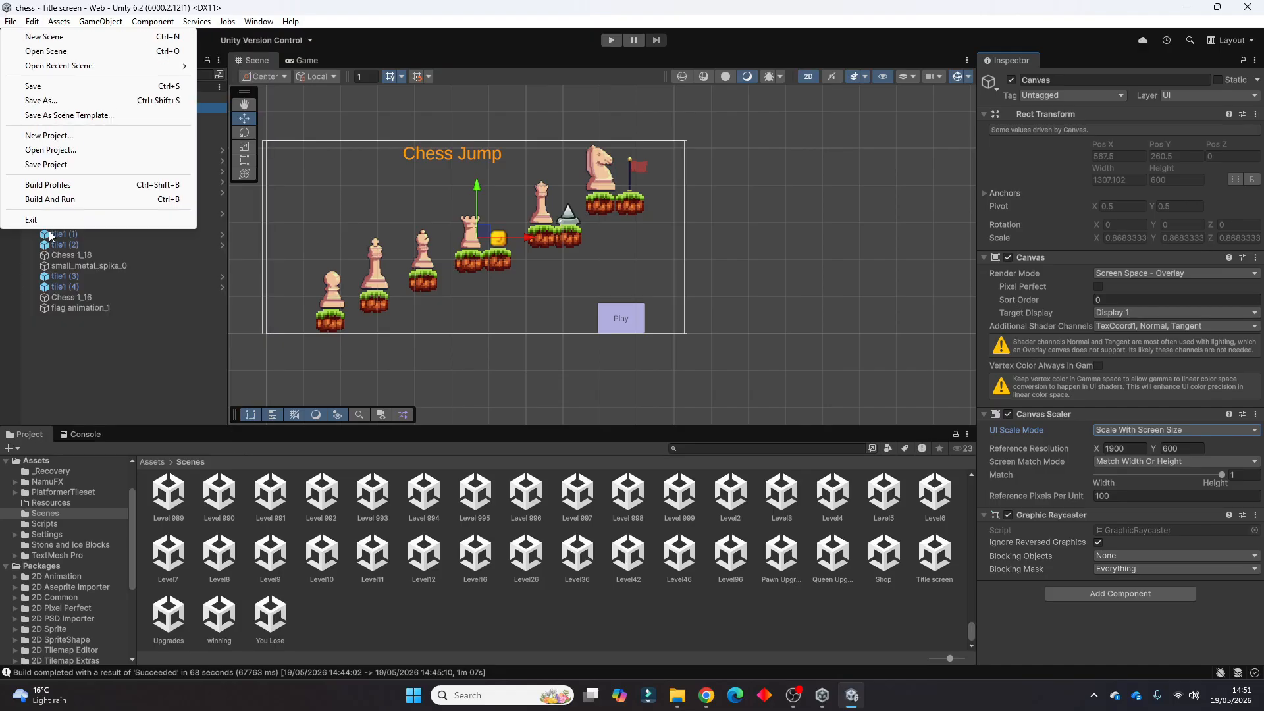
{"action": "left_click", "coordinate": [48, 185]}
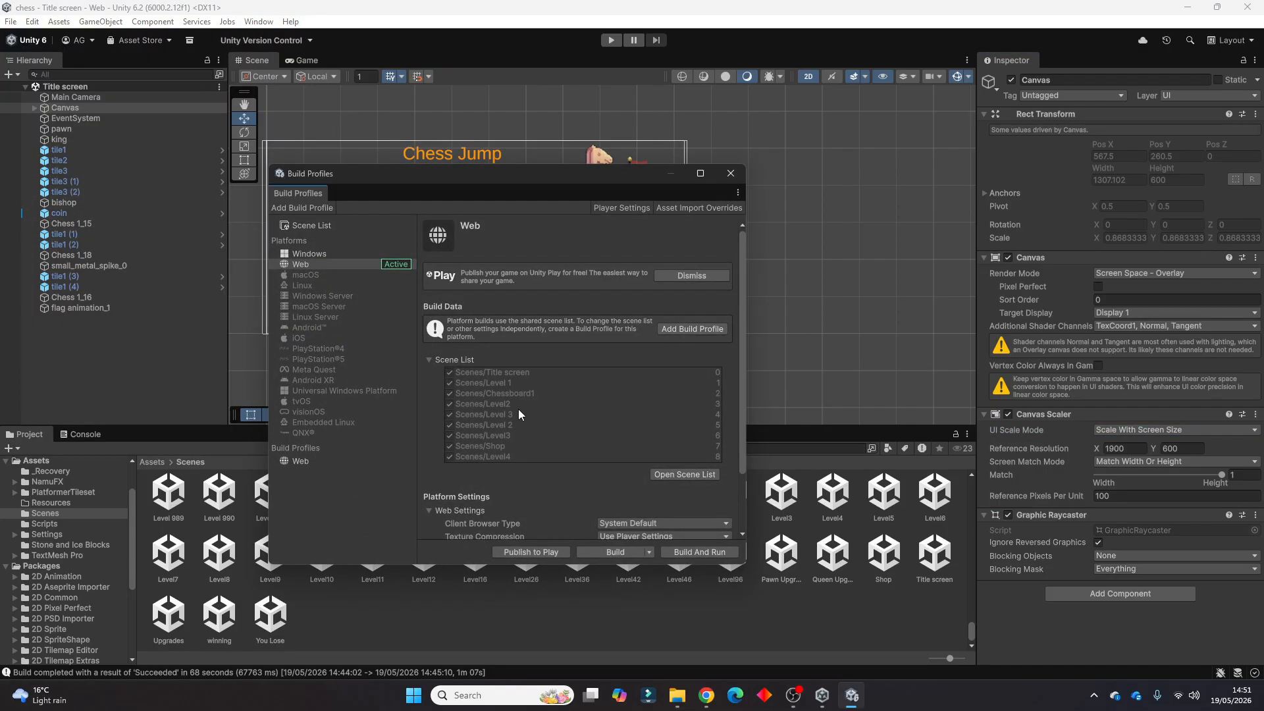
{"action": "left_click", "coordinate": [724, 179]}
{"action": "mouse_move", "coordinate": [706, 697]}
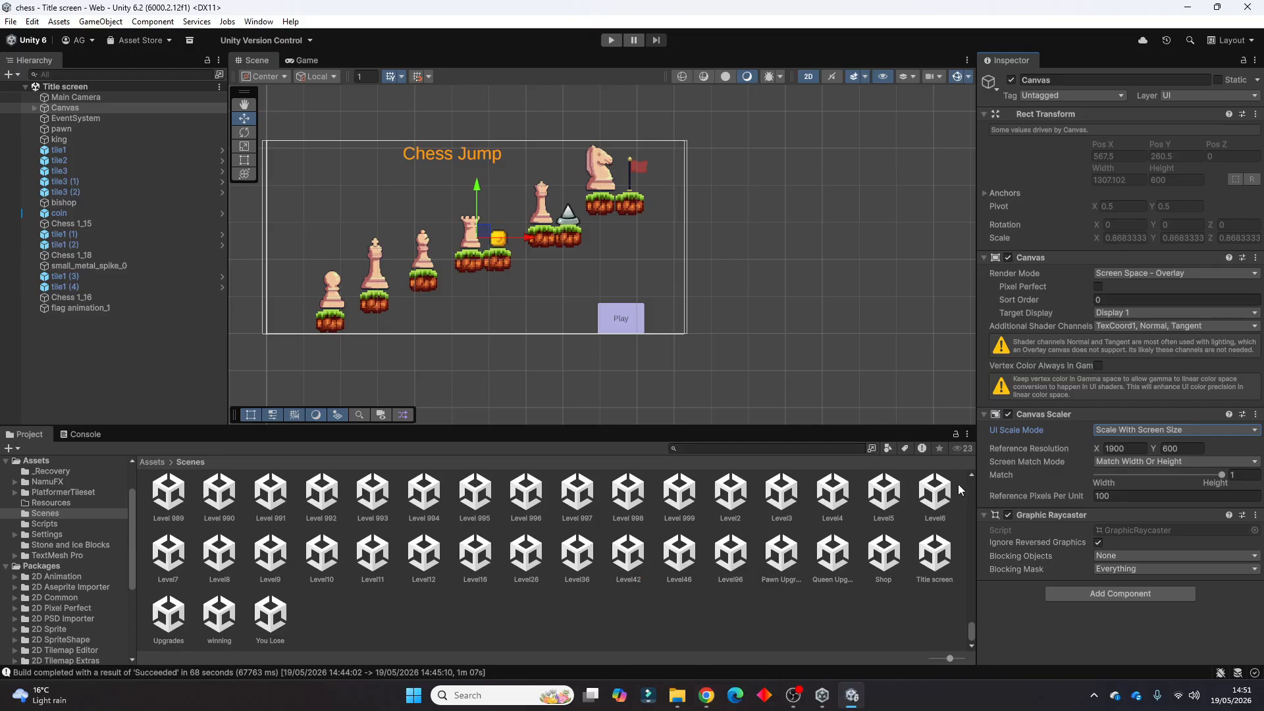
Examine the Canvas Scaler's UI Scale Mode and Screen Match Mode options, keeping Scale With Screen Size and Match Width Or Height.
{"action": "left_click", "coordinate": [1132, 429]}
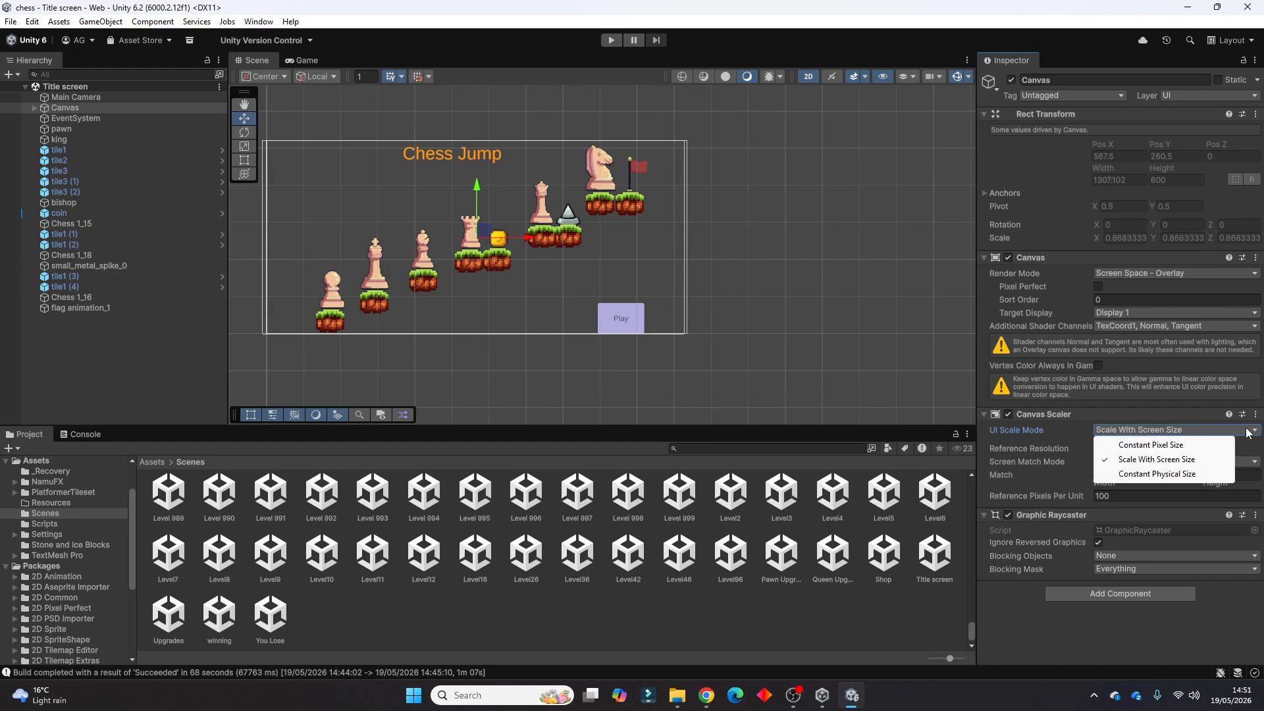
{"action": "left_click", "coordinate": [1256, 463]}
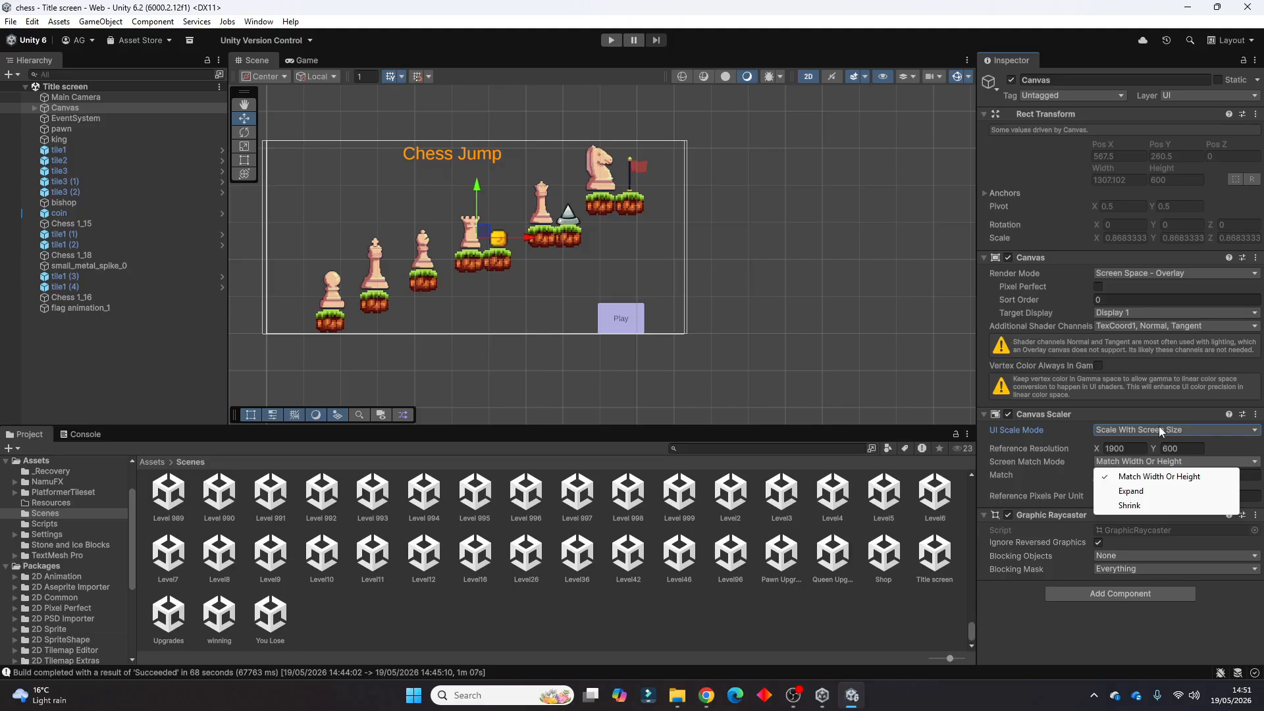
{"action": "left_click", "coordinate": [1256, 466]}
{"action": "left_click", "coordinate": [1239, 441]}
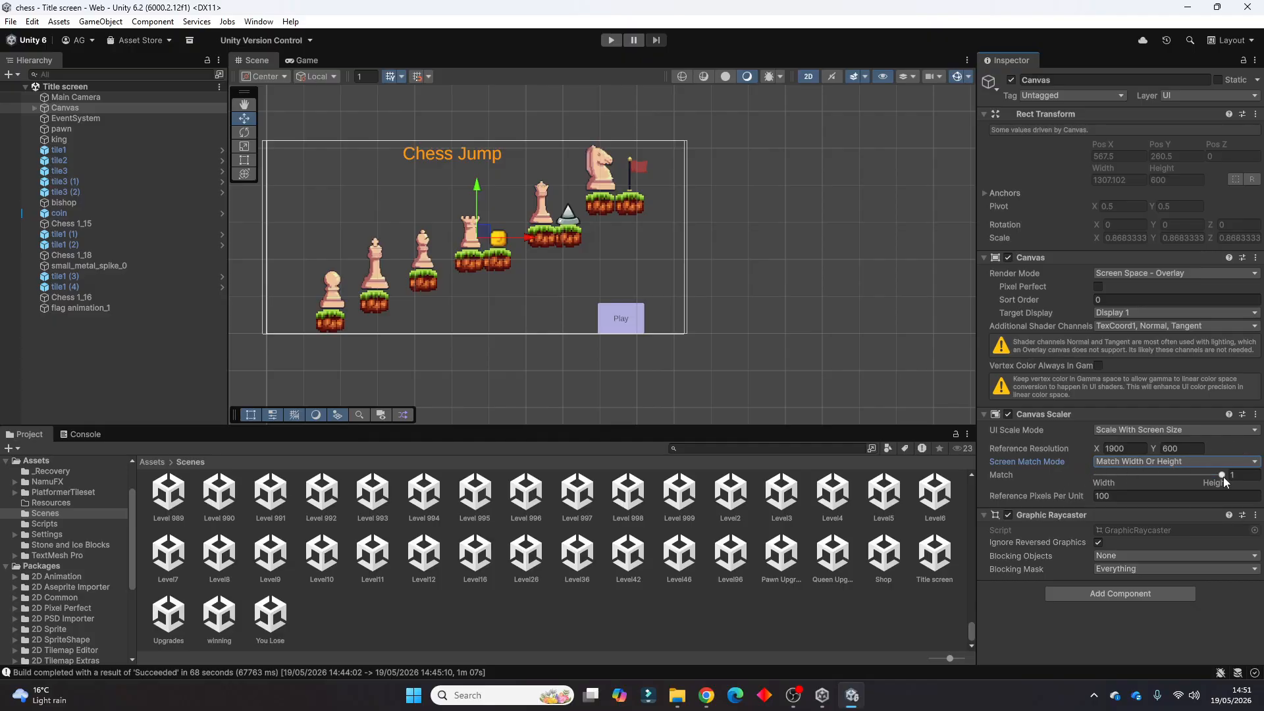
Try the Canvas Scaler's Match value at 0 for width, and return it to 1 for height.
{"action": "left_click_drag", "start_coordinate": [1223, 476], "coordinate": [1064, 497]}
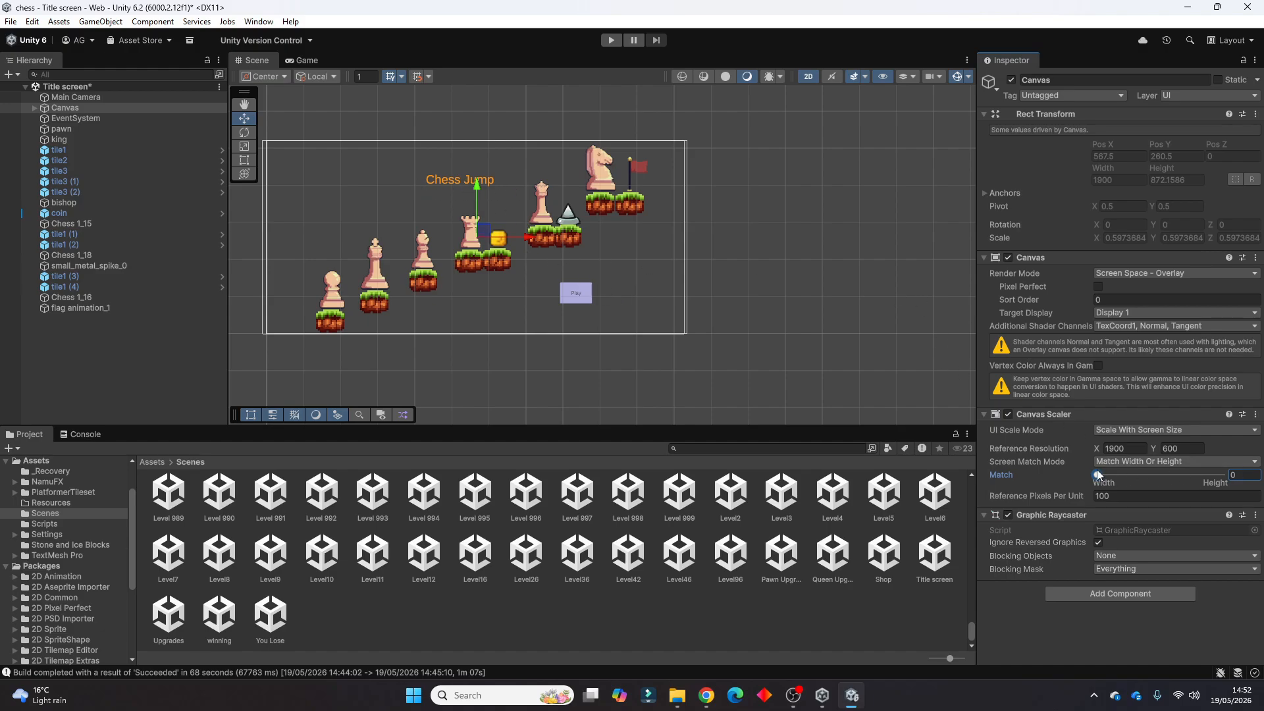
{"action": "left_click_drag", "start_coordinate": [1097, 468], "coordinate": [1224, 474]}
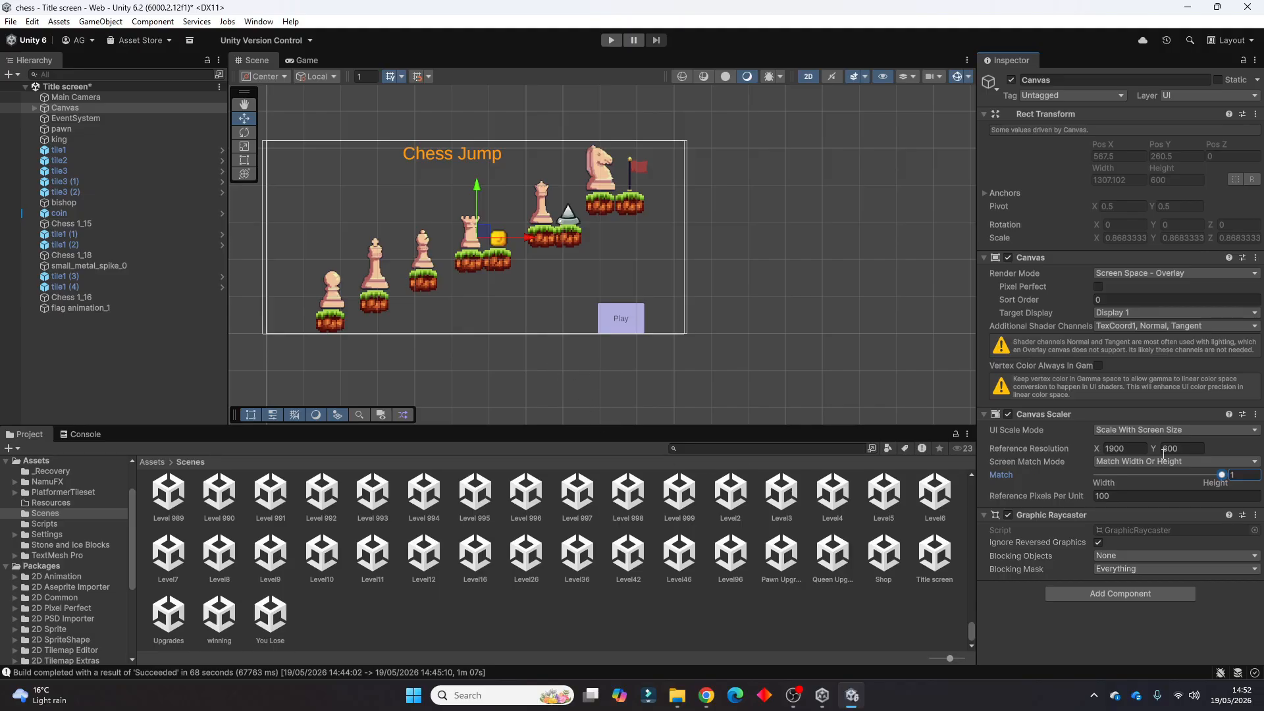
{"action": "left_click", "coordinate": [1112, 451]}
Check the default canvas width and height for the web platform in the Player project settings and close the settings.
{"action": "left_click", "coordinate": [11, 22]}
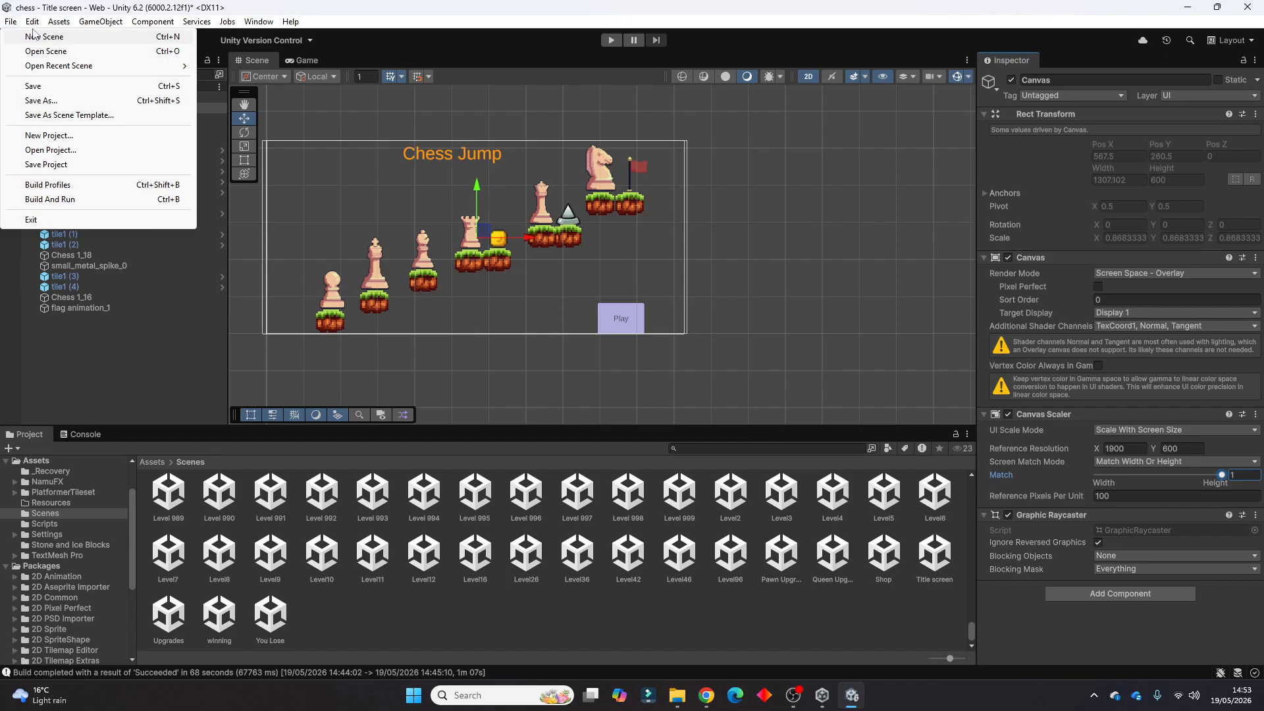
{"action": "mouse_move", "coordinate": [31, 22]}
{"action": "left_click", "coordinate": [73, 404]}
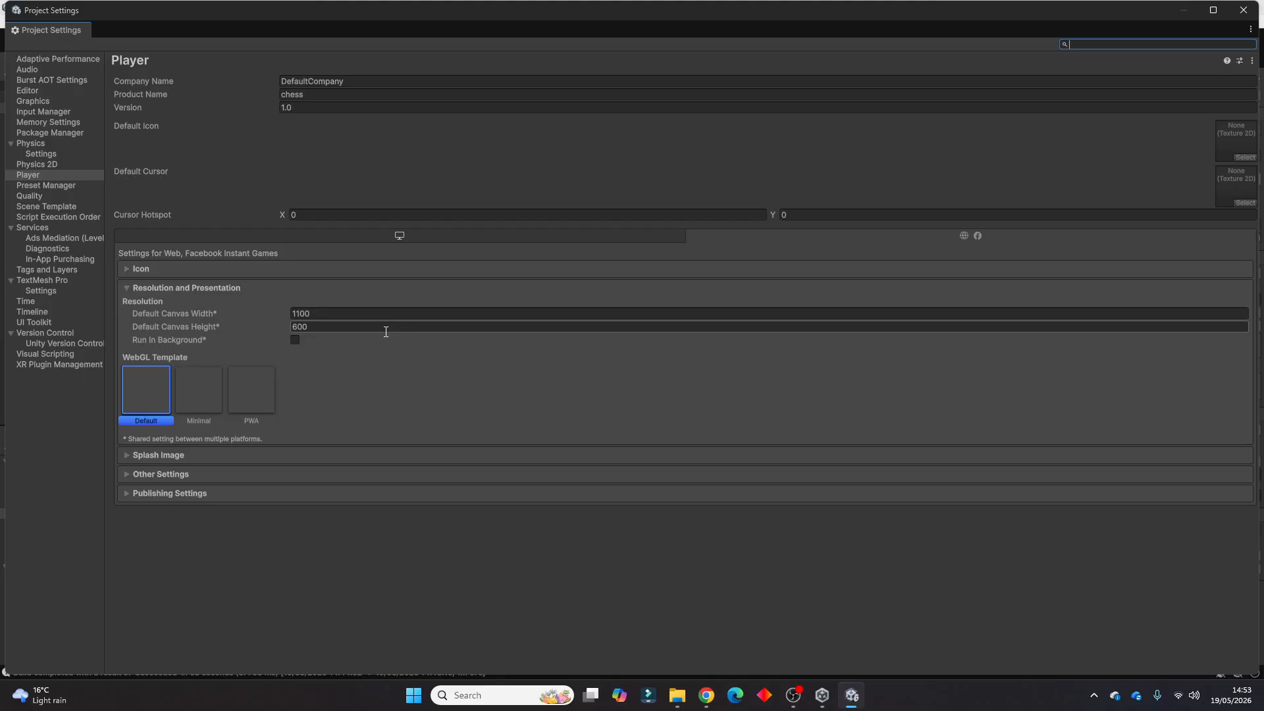
{"action": "left_click", "coordinate": [1244, 13]}
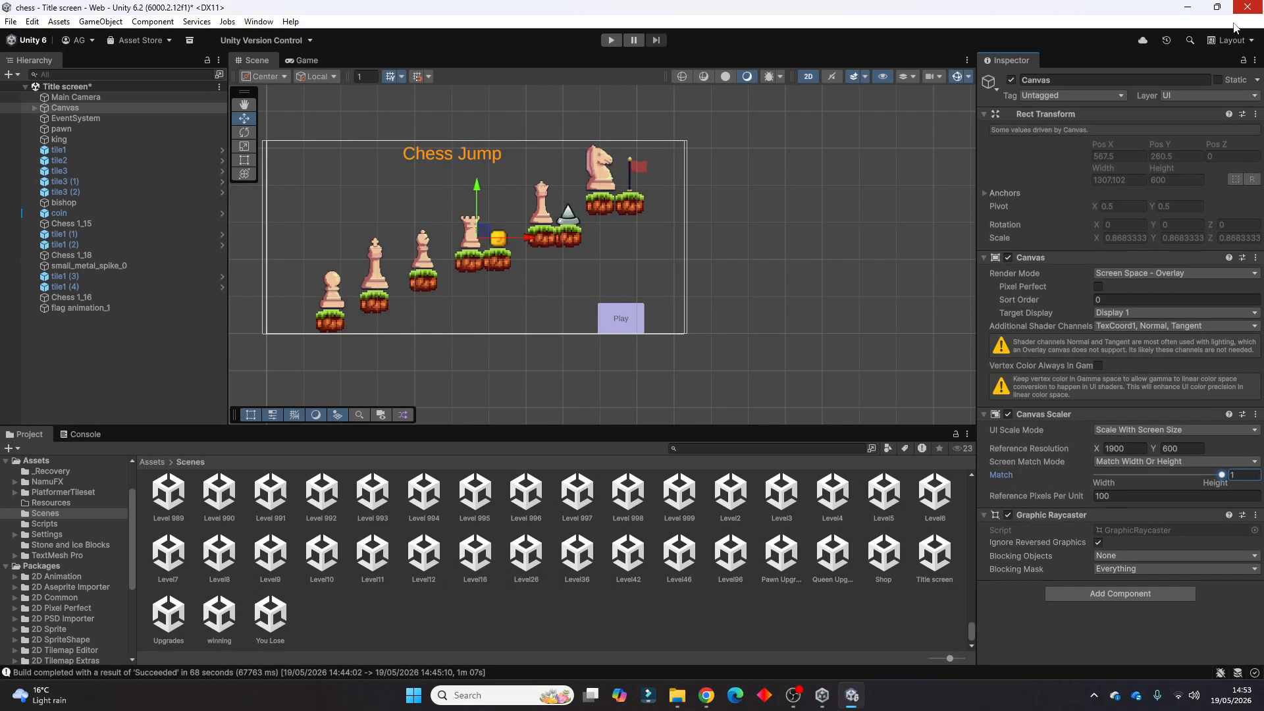